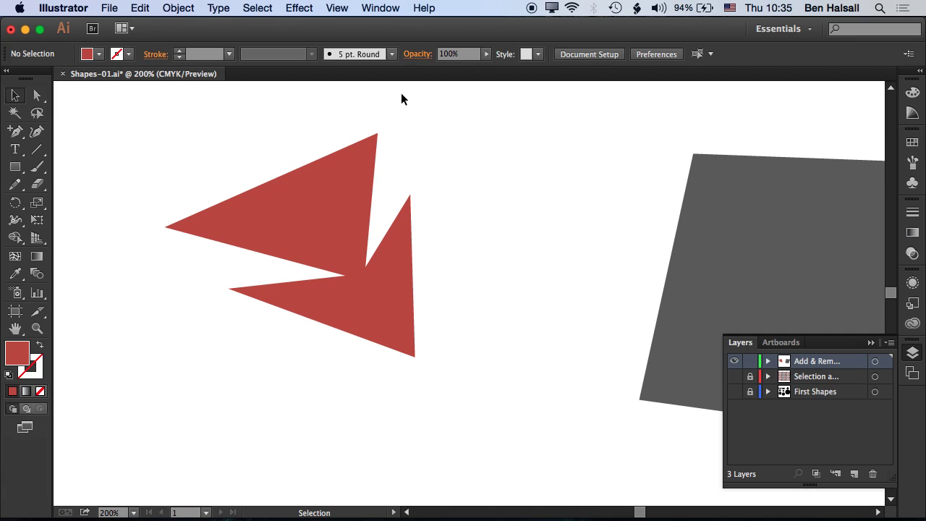
Lock and hide the Add & Remove layer, then add a new layer named 'Pathfinder Panel'.
click(750, 361)
click(735, 361)
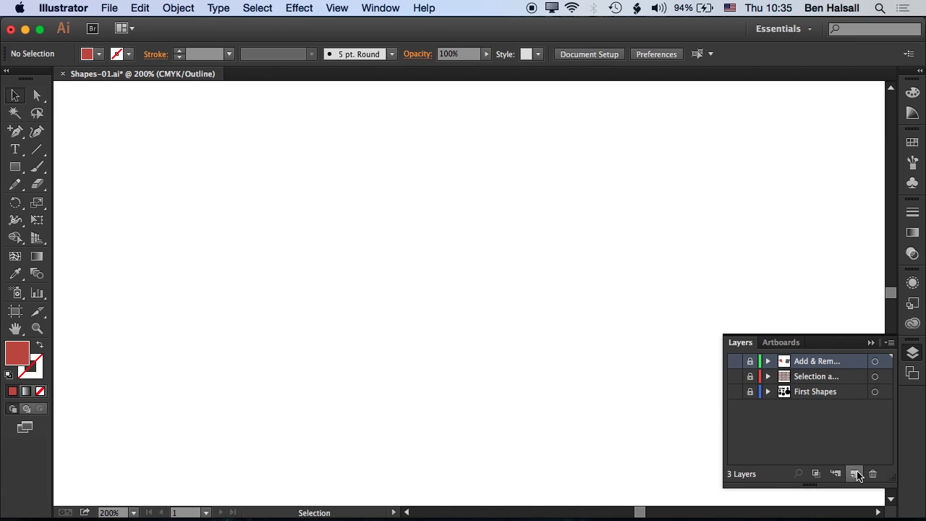
click(854, 474)
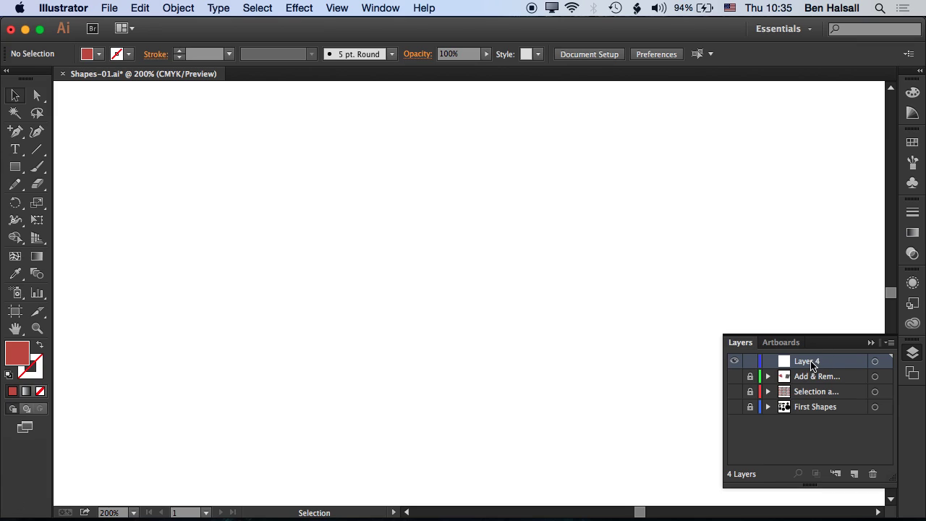
double_click(805, 362)
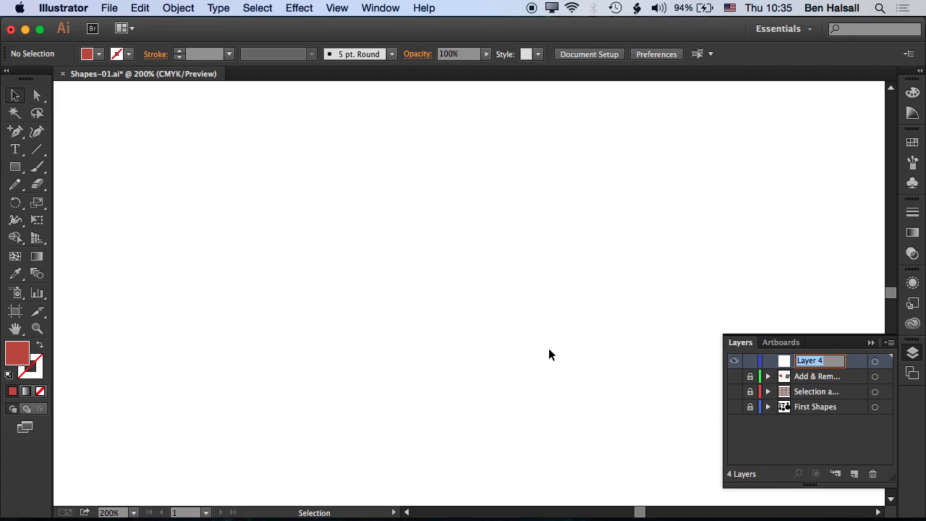
text(Pathfinder Panel)
key(Return)
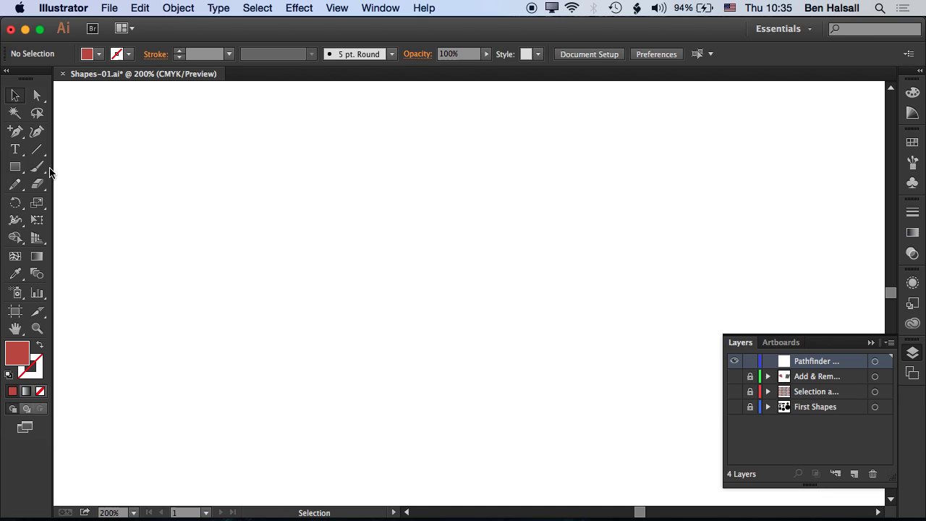
Draw a red rectangle on the left and a red ellipse to its right.
click(16, 168)
drag(207, 142, 347, 328)
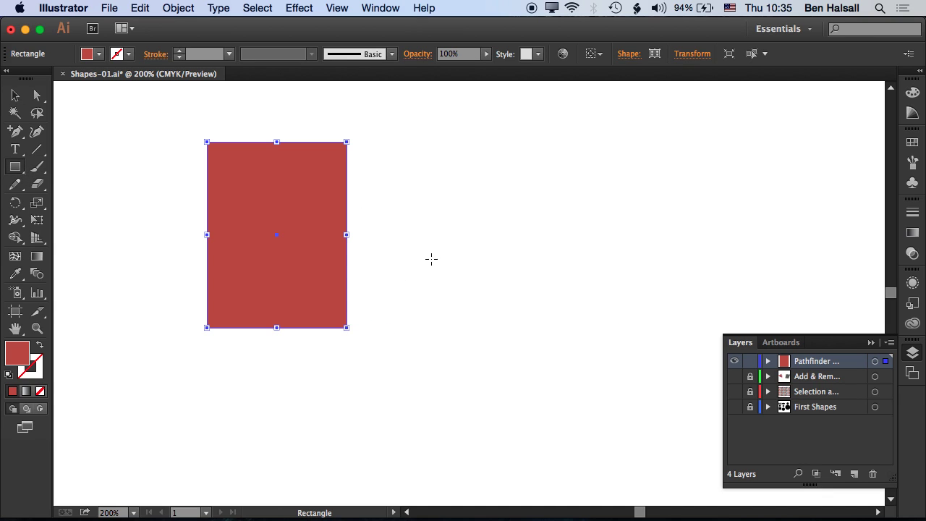
click(16, 168)
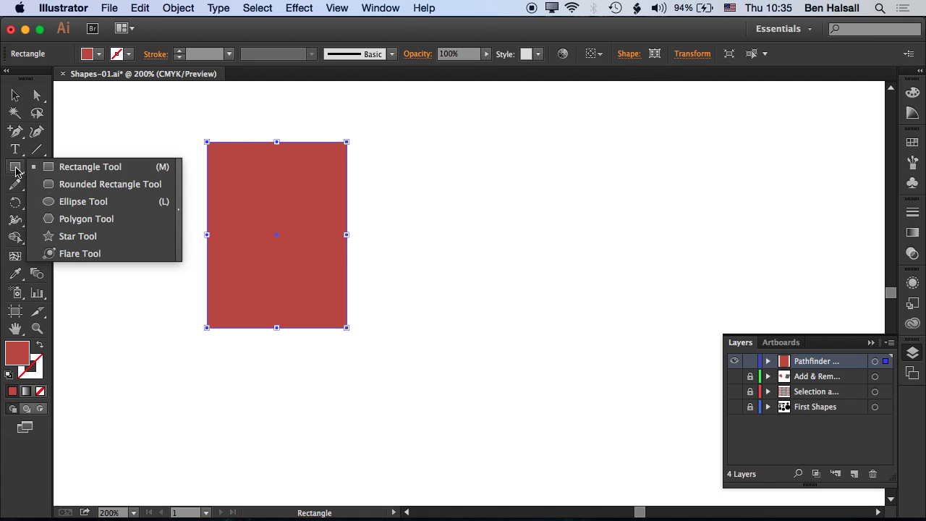
click(76, 203)
drag(415, 154, 583, 275)
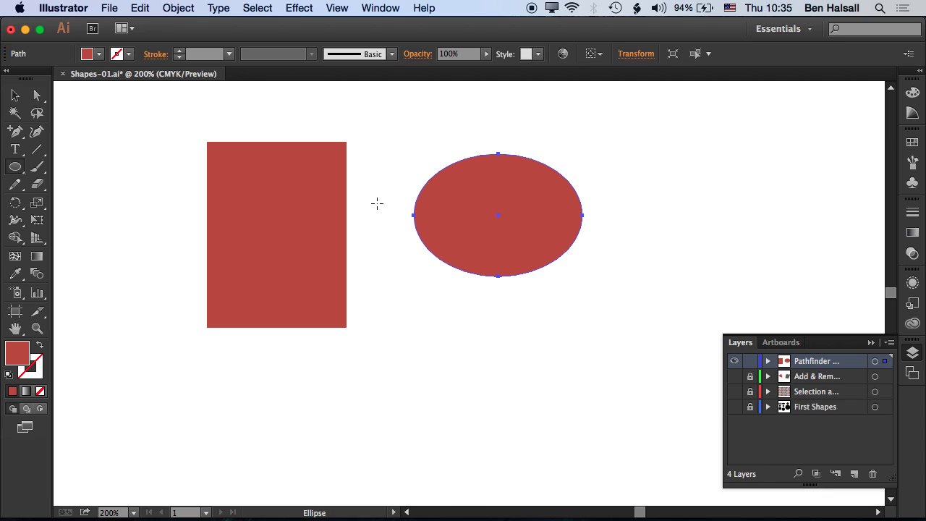
Move the ellipse left so it overlaps the rectangle.
click(14, 95)
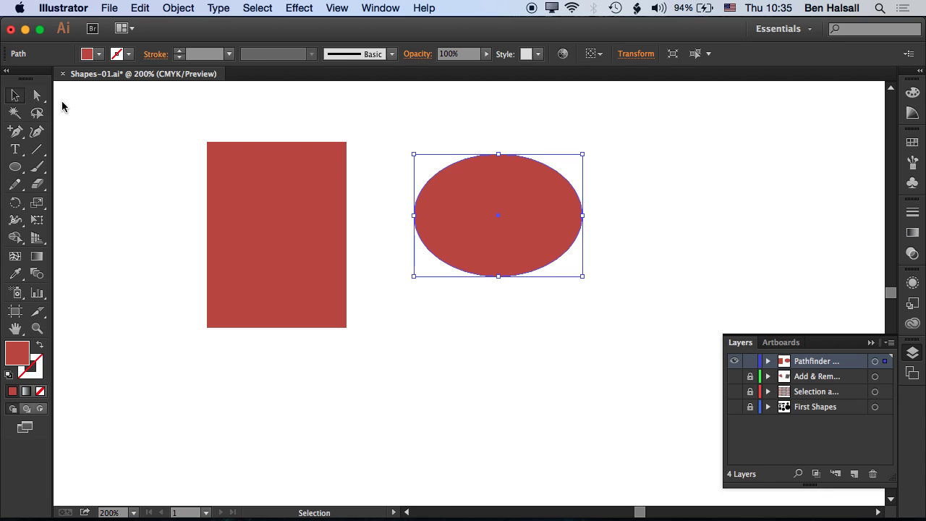
click(356, 181)
click(476, 215)
drag(481, 229, 313, 245)
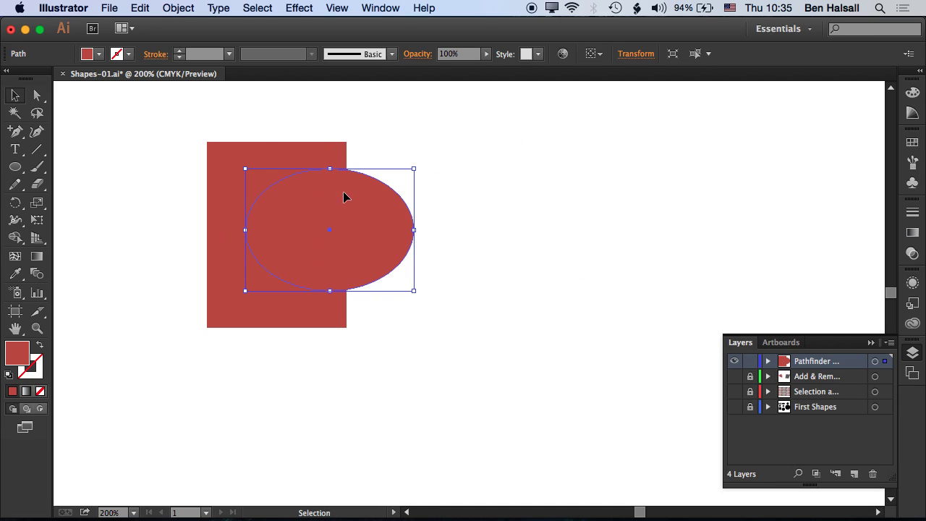
click(202, 212)
click(221, 215)
click(368, 217)
Expand the Pathfinder layer to check both paths, then move the rectangle down beneath the ellipse.
click(768, 361)
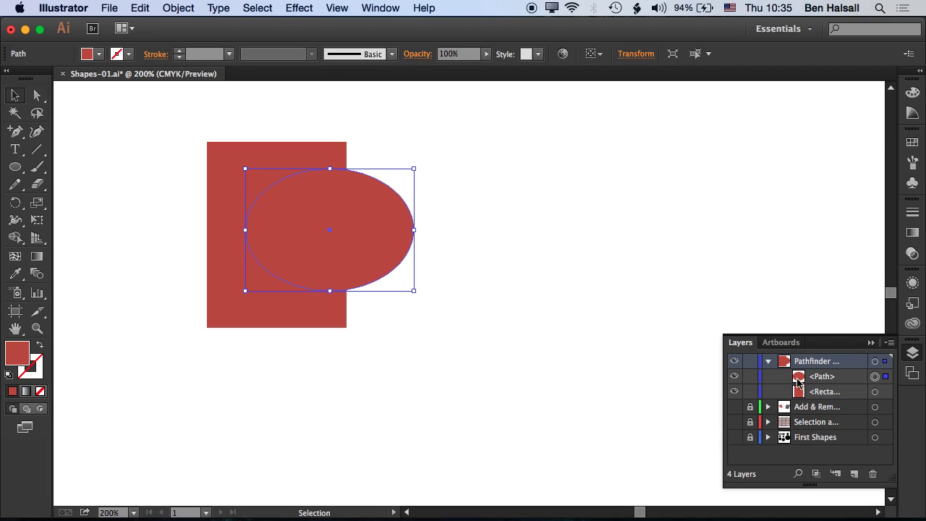
click(801, 382)
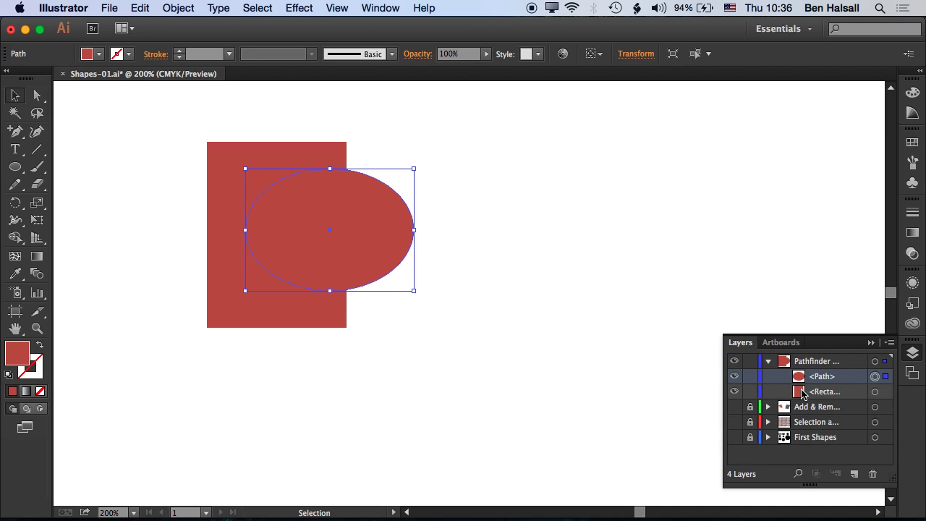
click(804, 393)
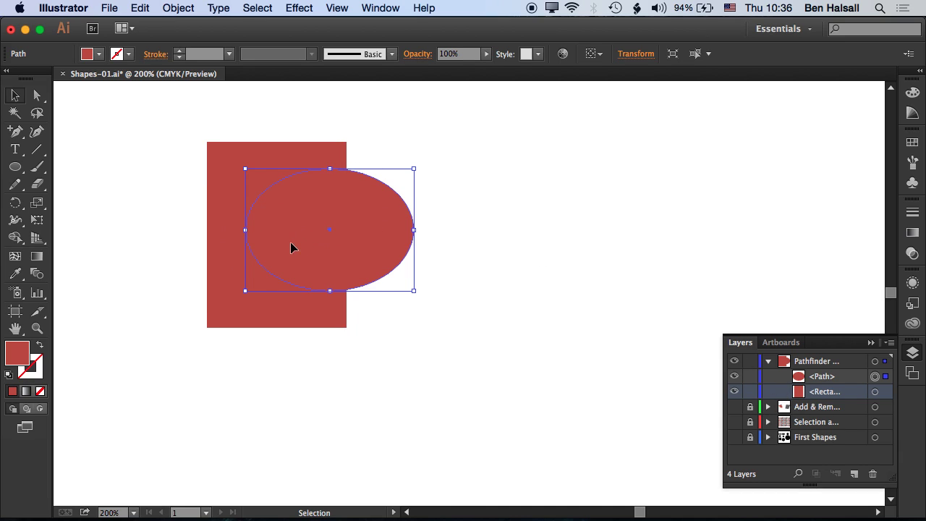
drag(226, 264, 220, 347)
click(562, 256)
click(393, 242)
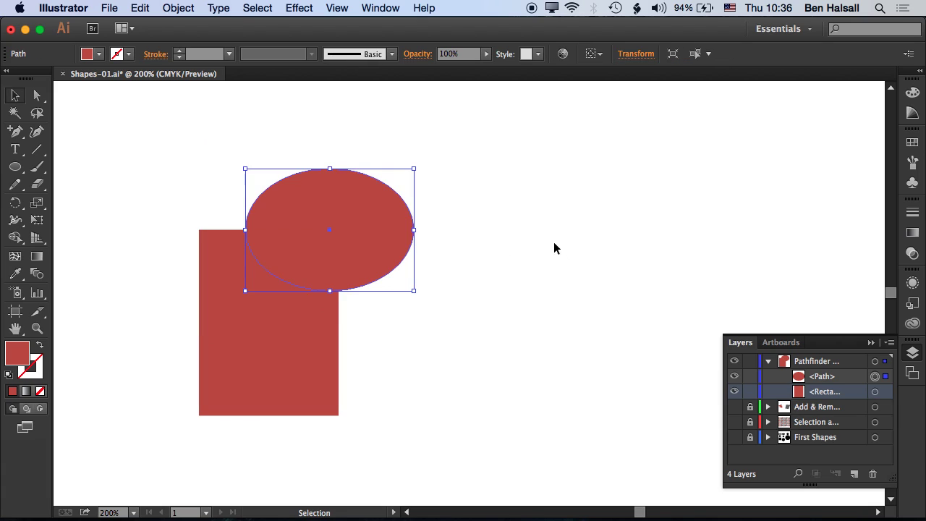
Open the Pathfinder panel and unite the rectangle and ellipse into one red shape.
click(381, 6)
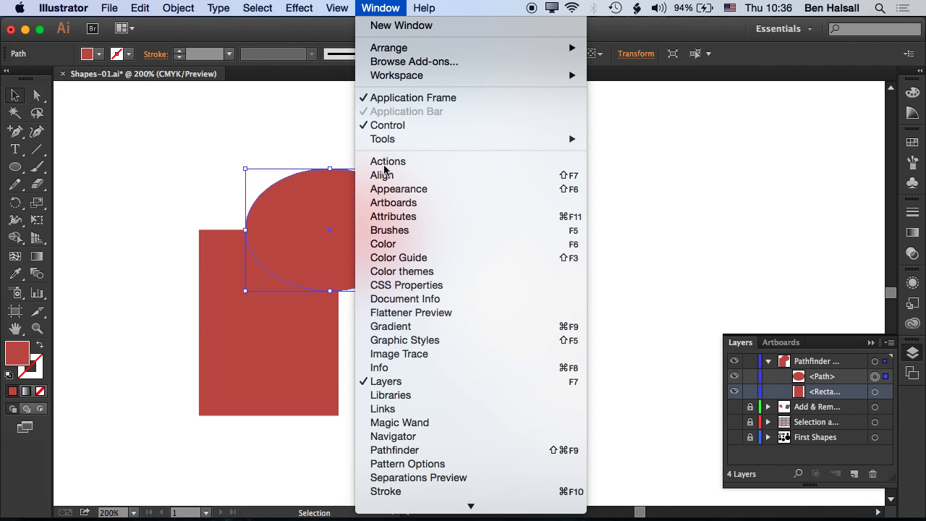
click(434, 450)
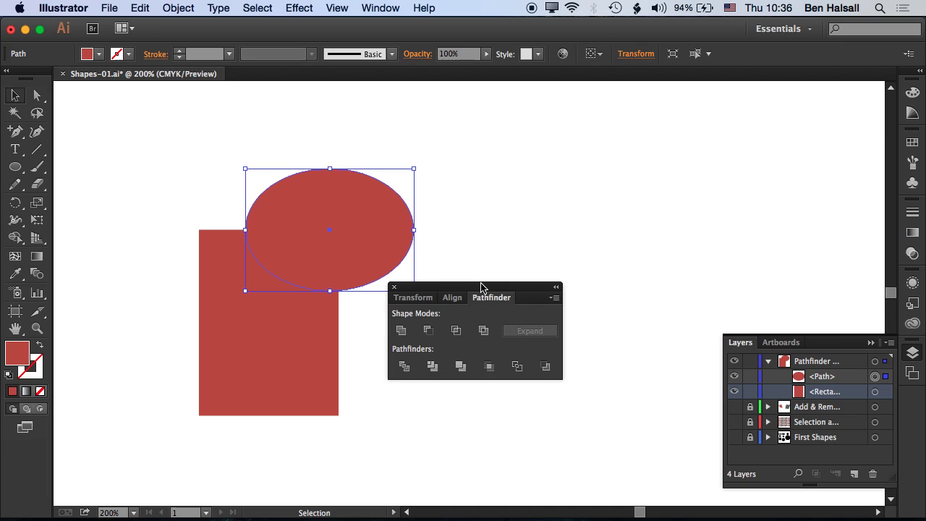
drag(480, 287, 568, 127)
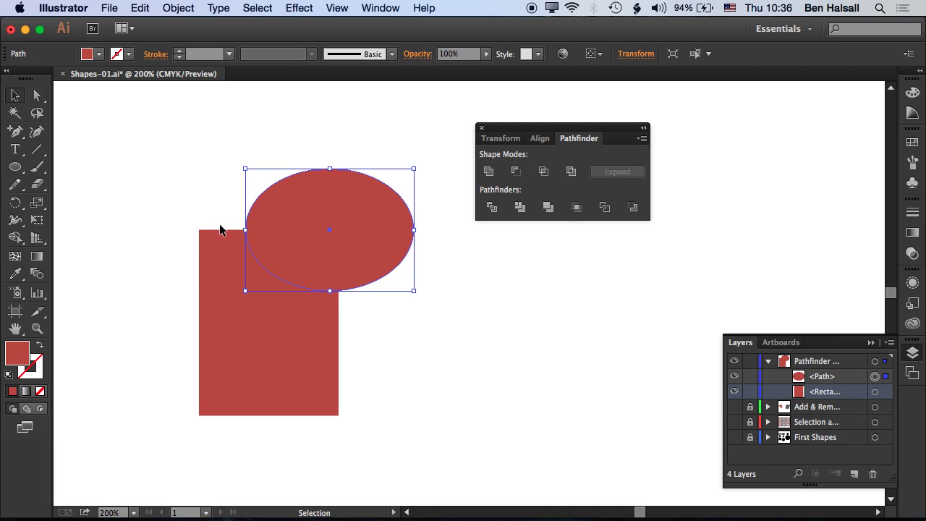
shift+click(228, 326)
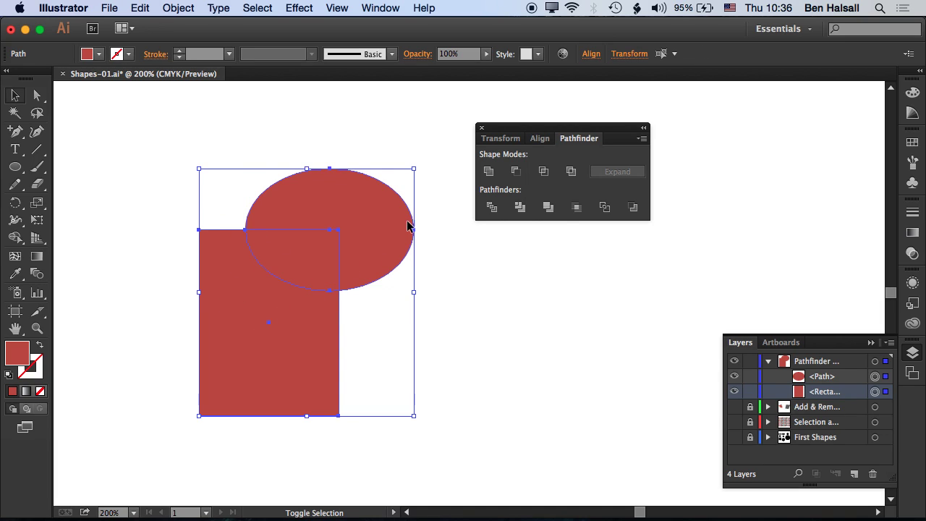
click(489, 173)
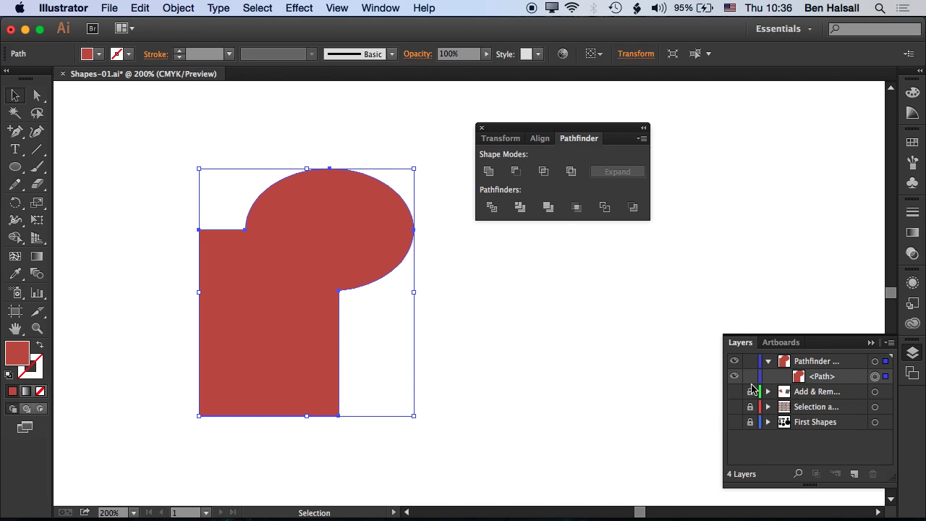
click(438, 290)
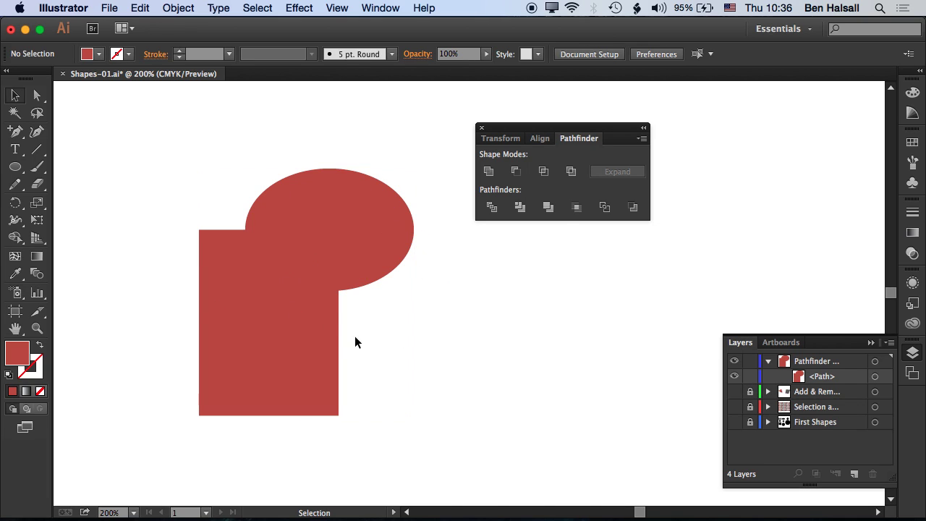
Shift the merged shape up-left and draw a tall red rectangle to its right.
drag(267, 335, 178, 309)
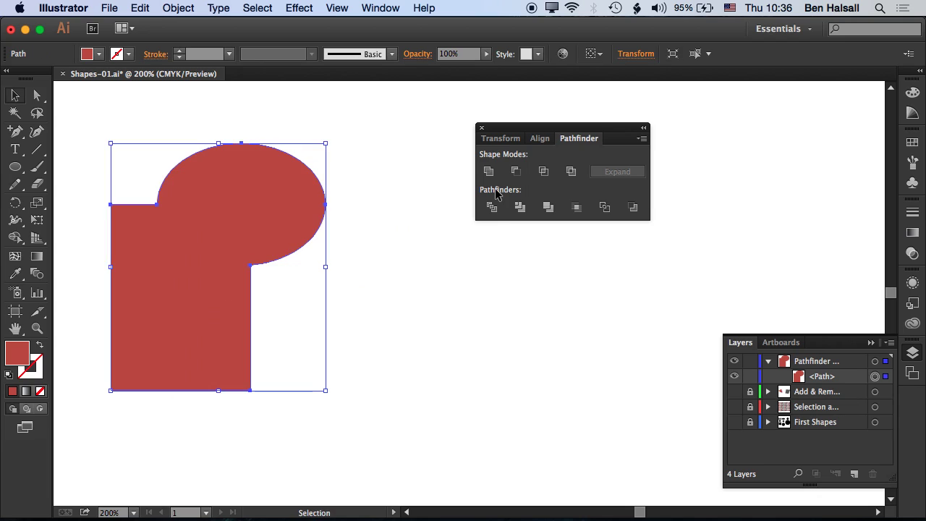
drag(550, 128, 741, 126)
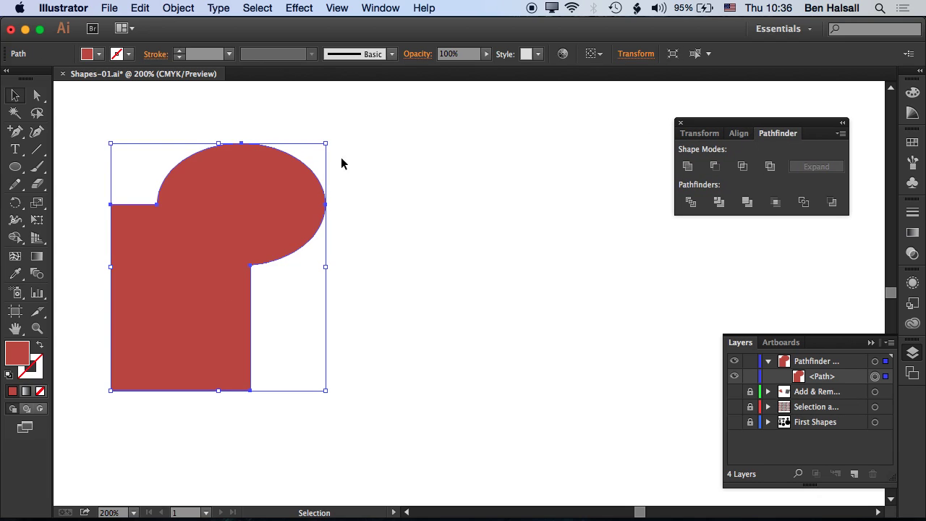
drag(15, 167, 64, 167)
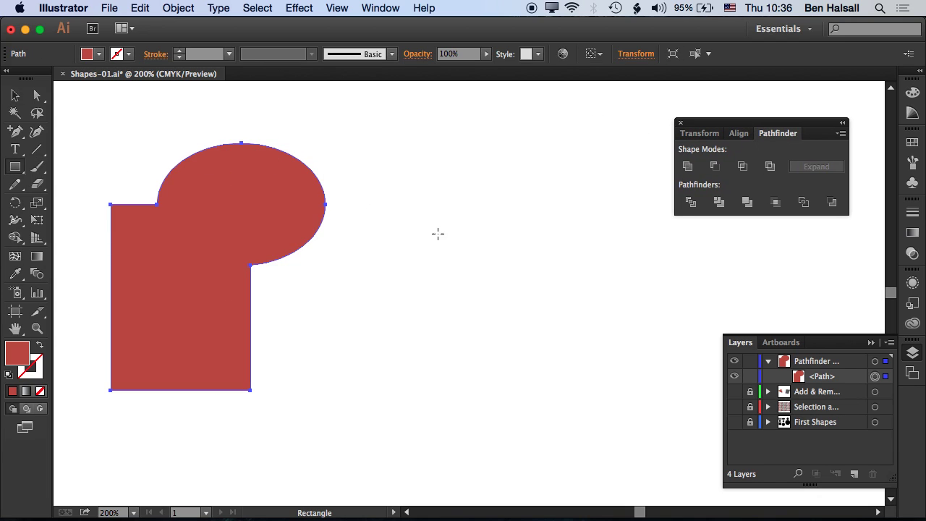
drag(403, 190, 555, 410)
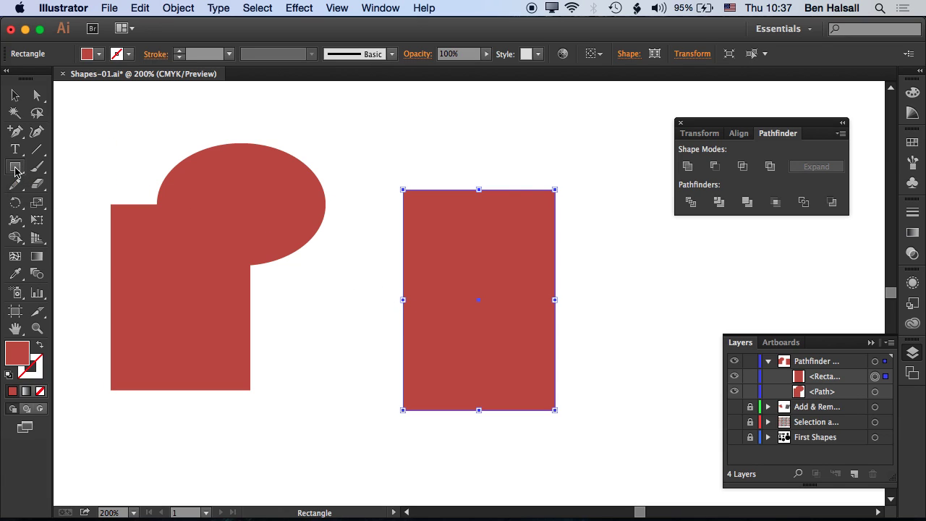
drag(17, 170, 61, 201)
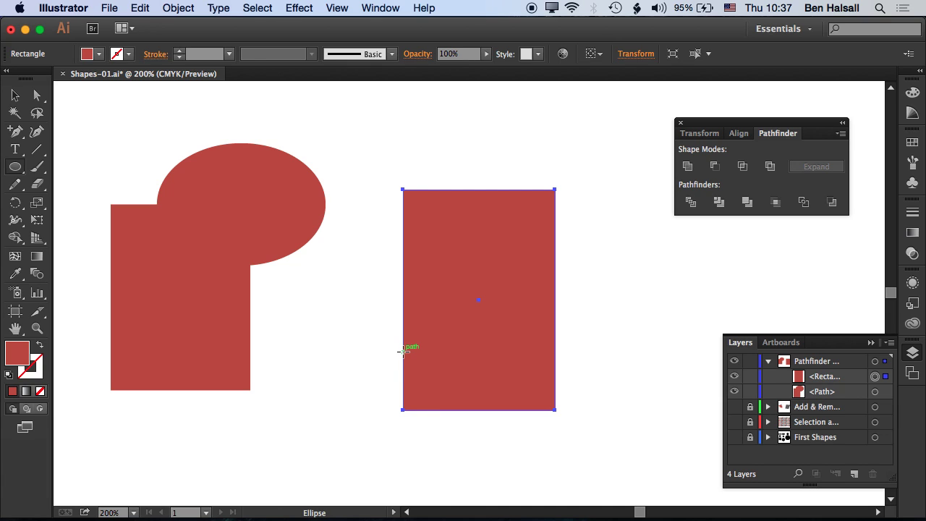
Draw an ellipse and position it on the new rectangle's bottom edge.
drag(403, 351, 555, 398)
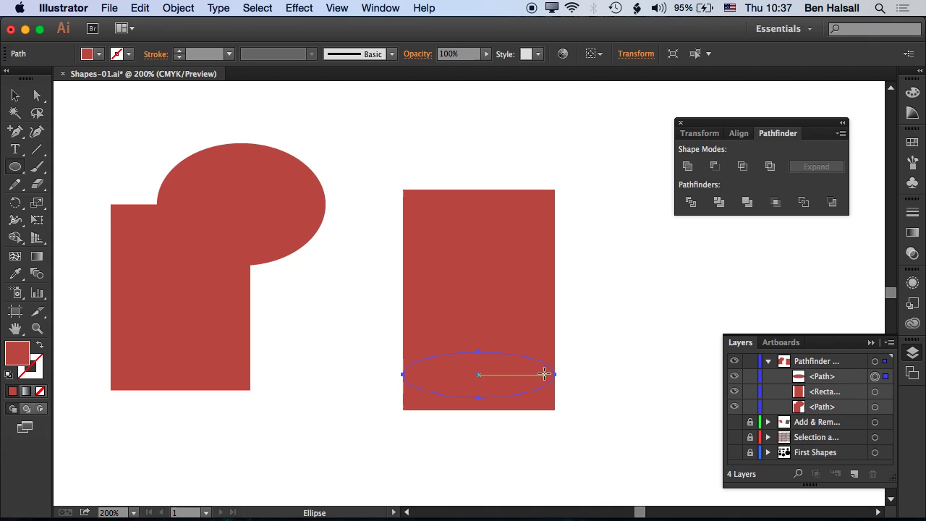
click(15, 94)
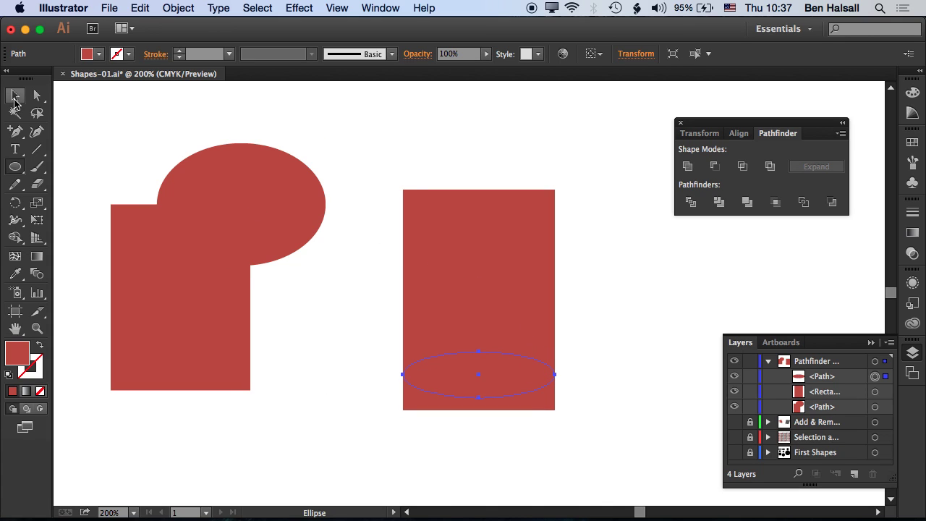
key(super+shift+a)
click(484, 368)
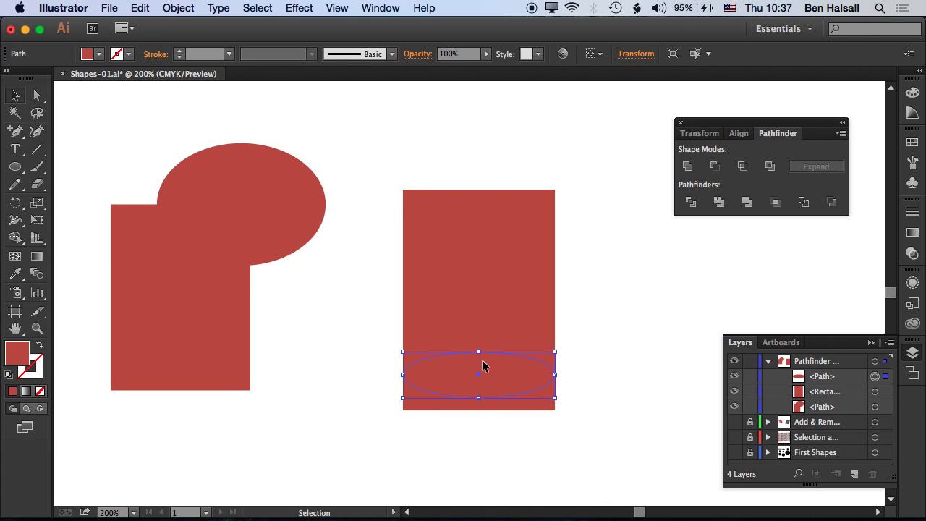
drag(484, 368, 483, 403)
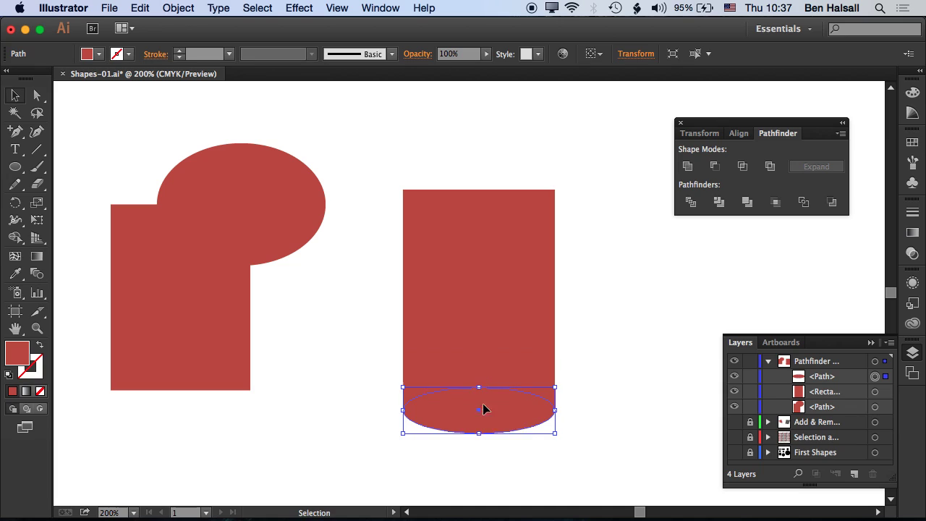
click(568, 412)
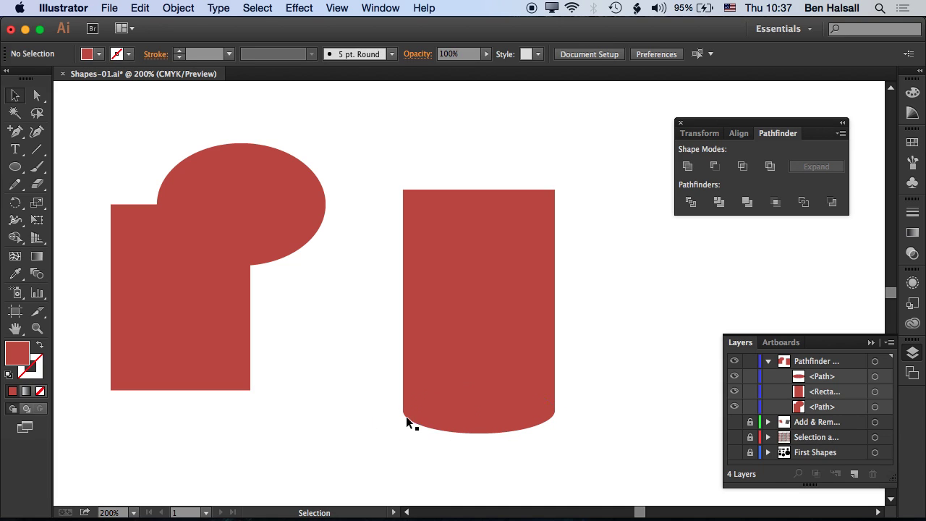
Unite the bottom ellipse and rectangle into one rounded-bottom shape.
click(491, 417)
shift+click(479, 327)
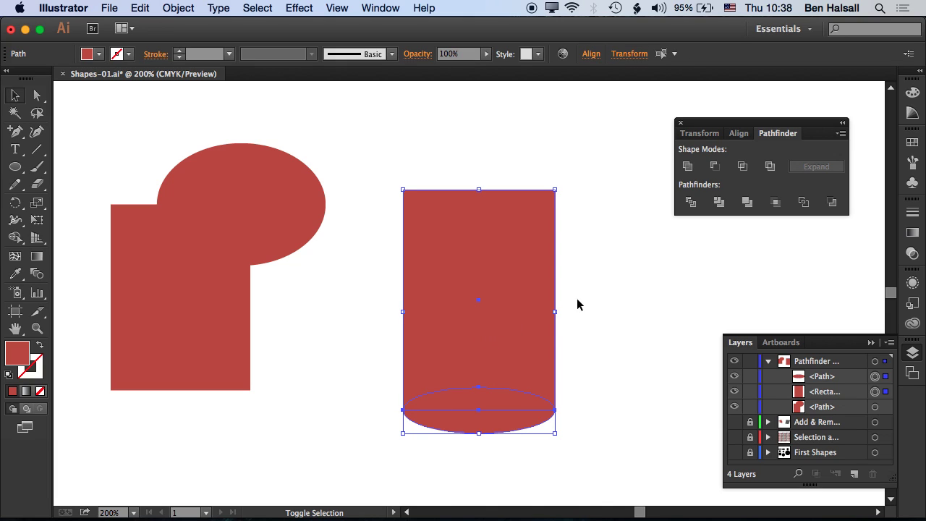
click(688, 166)
click(561, 319)
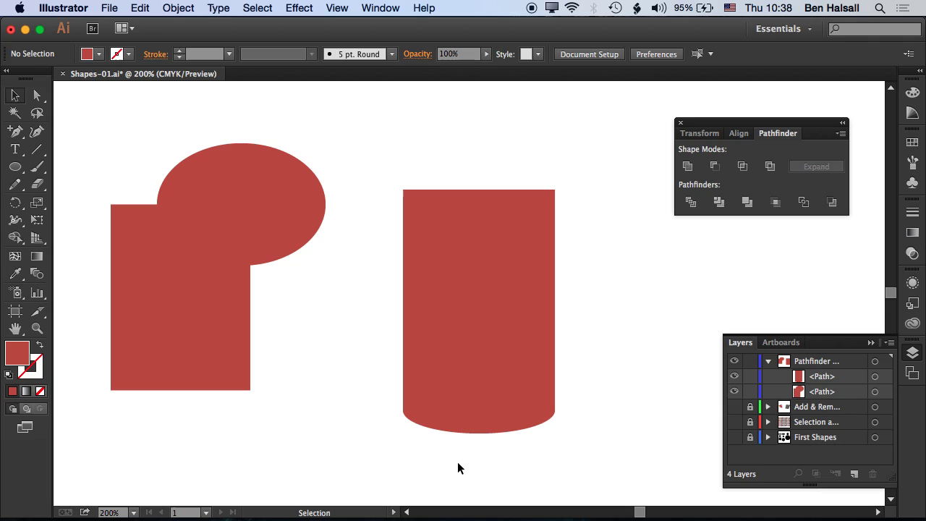
Nudge the merged shape left and push its top-left anchor outward to slant the side.
click(481, 383)
drag(476, 352, 470, 351)
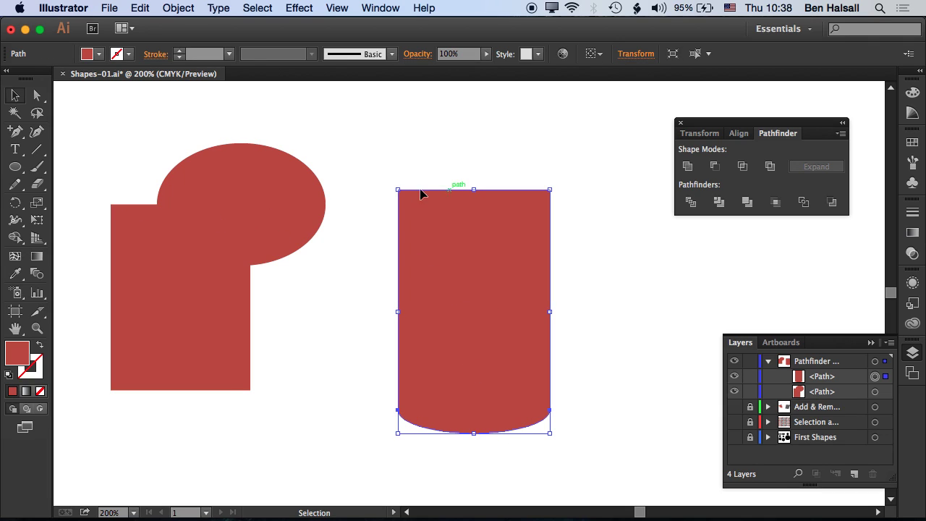
click(37, 95)
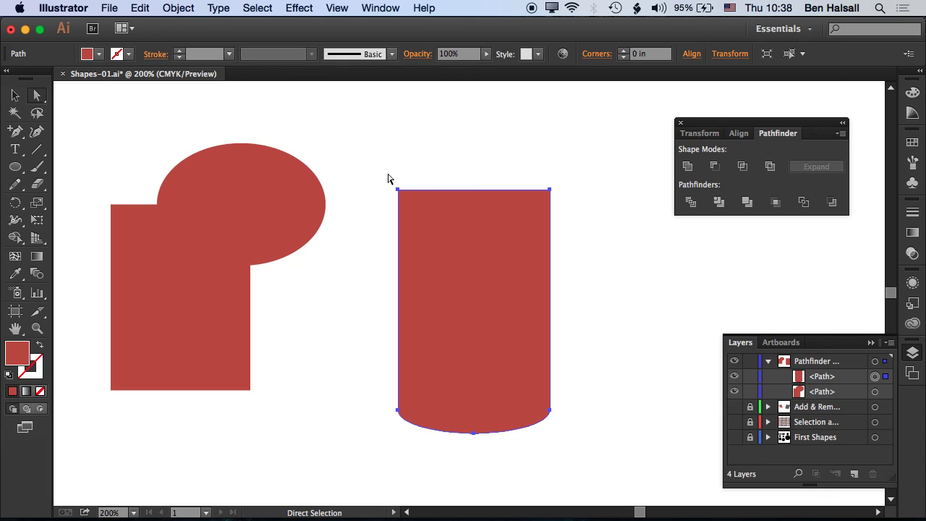
drag(389, 174, 411, 207)
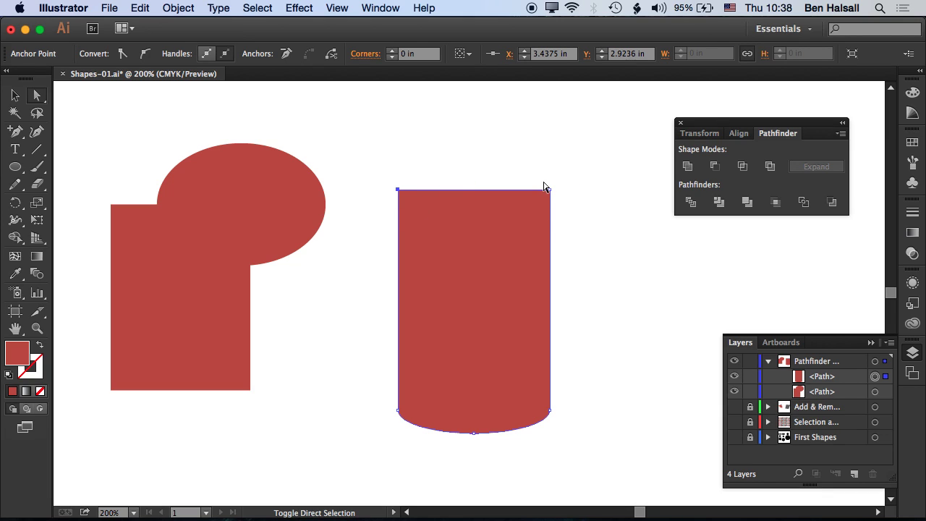
click(391, 180)
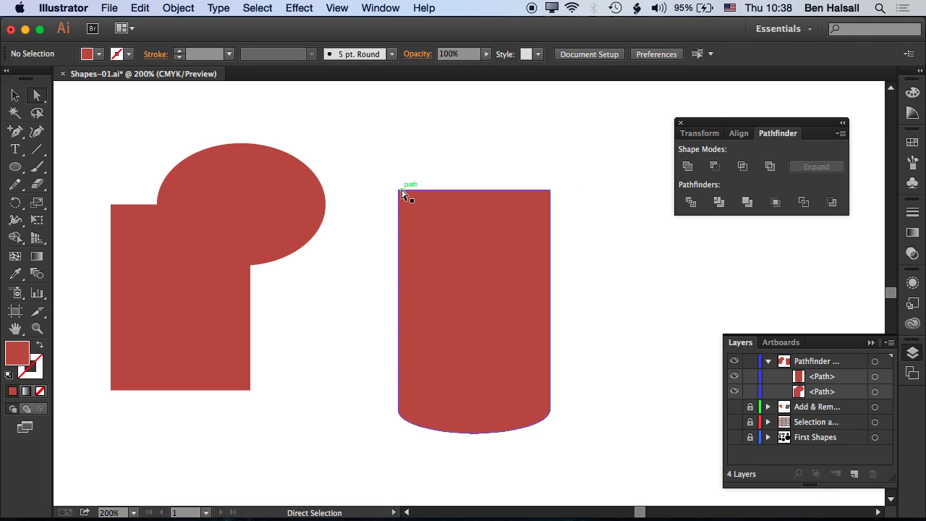
click(398, 189)
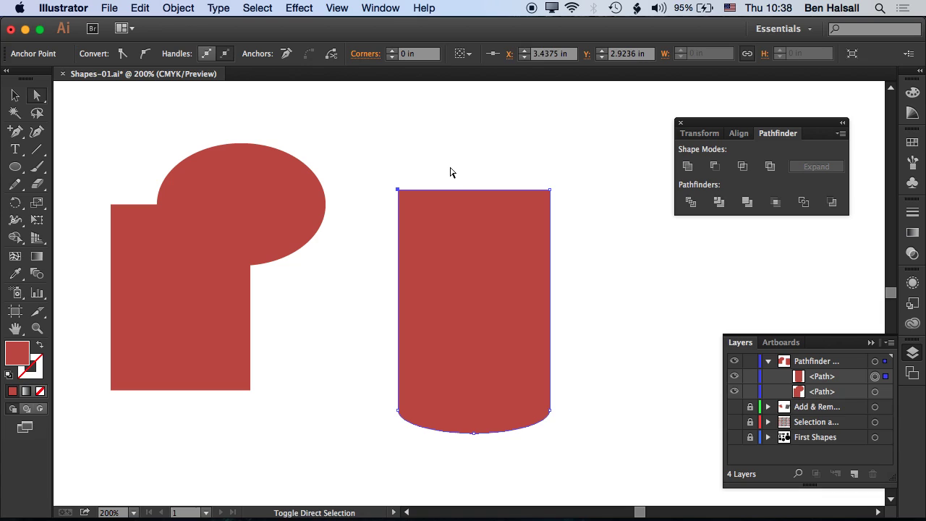
key(shift+Left)
key(shift+Left)
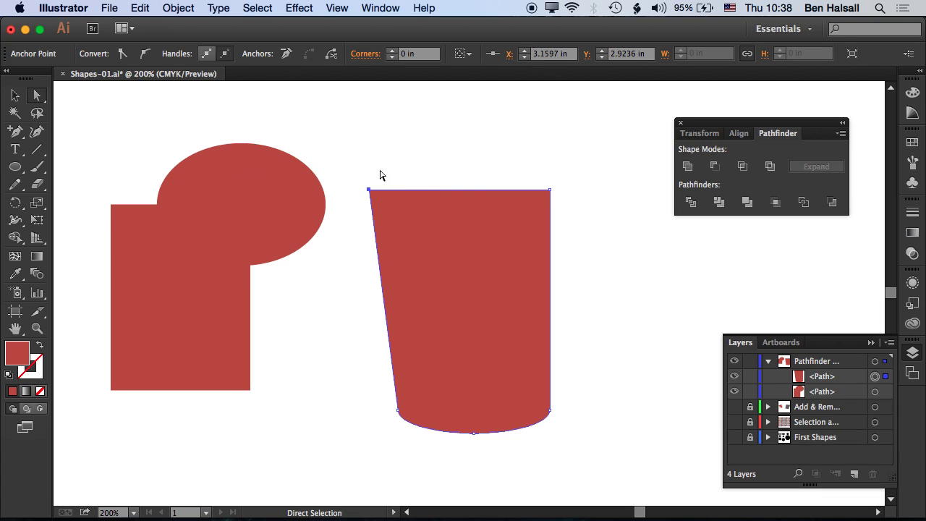
shift+click(550, 190)
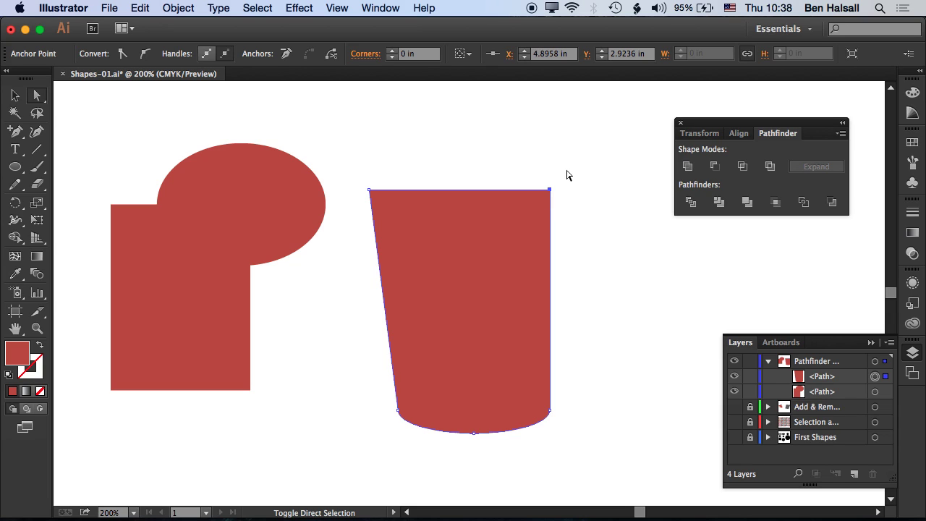
Push the top-right anchor outward and draw an ellipse across the cup's top edge.
key(shift+Right)
key(shift+Right)
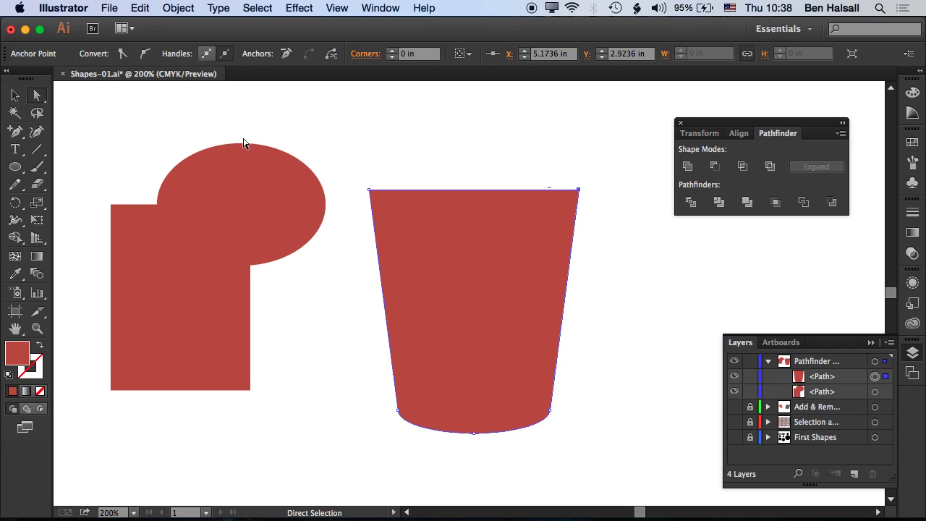
click(15, 167)
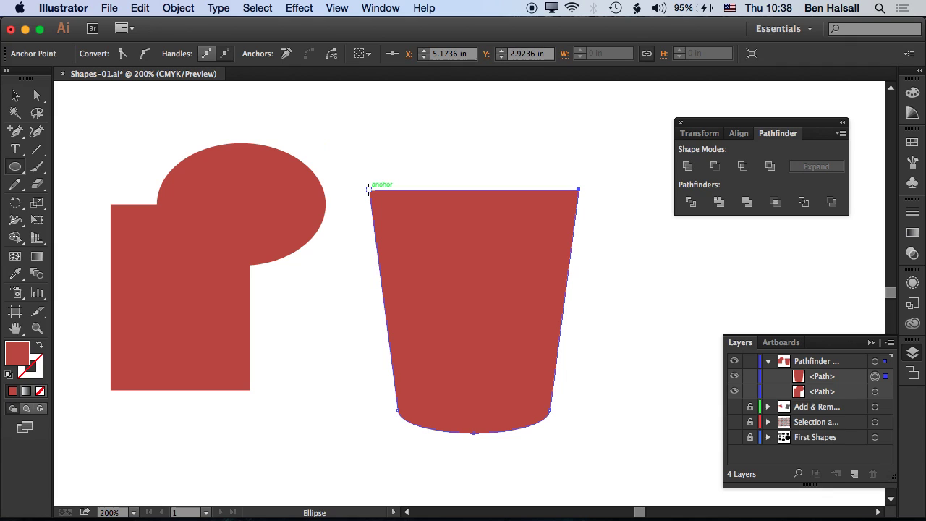
drag(369, 190, 579, 131)
Copy the ellipse, move it onto the cup's top, and unite both into one cup path.
key(v)
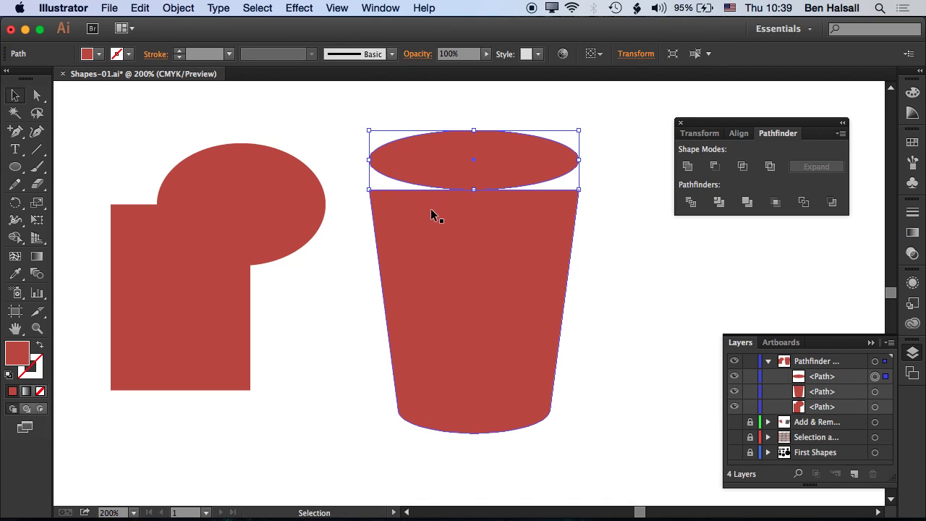
key(super)
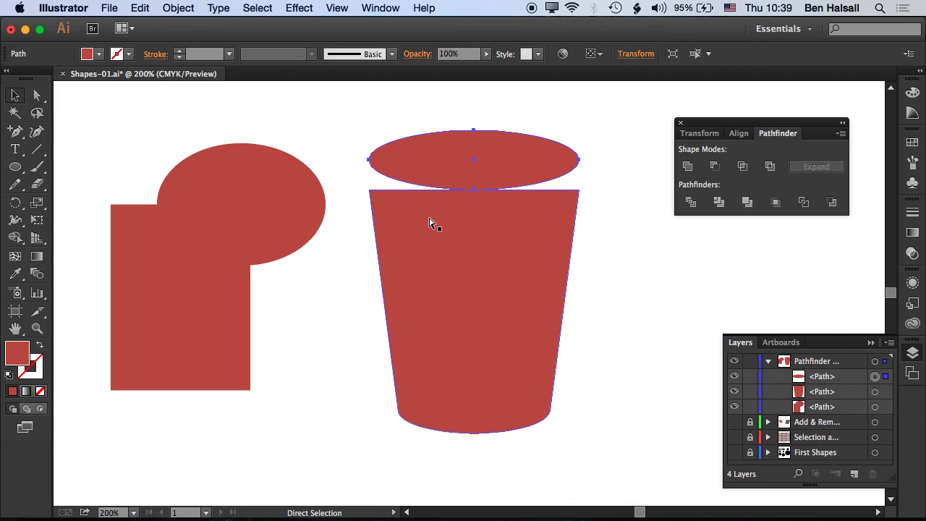
click(140, 8)
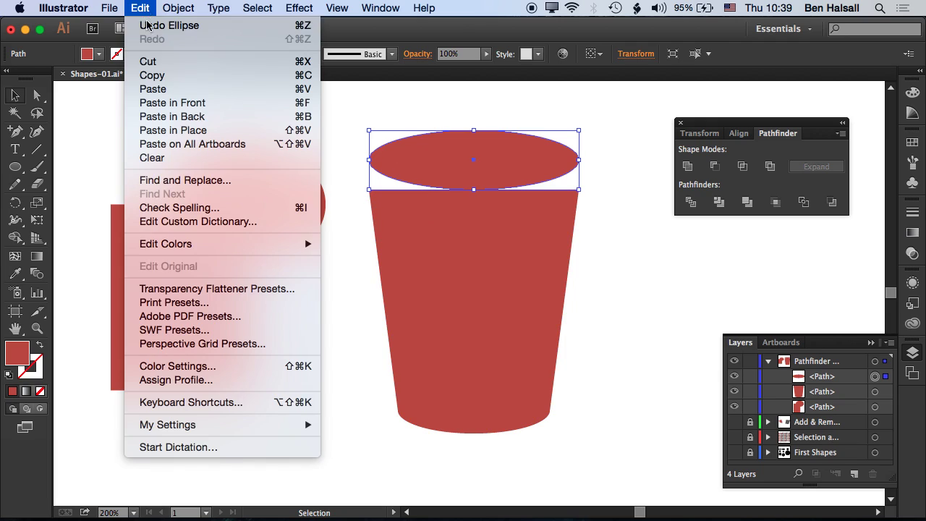
click(152, 74)
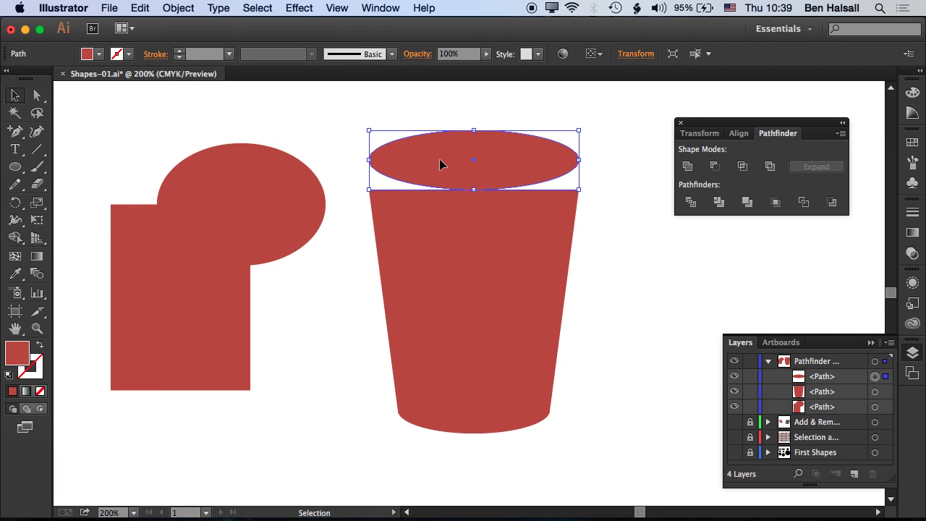
drag(436, 162, 437, 190)
shift+click(436, 260)
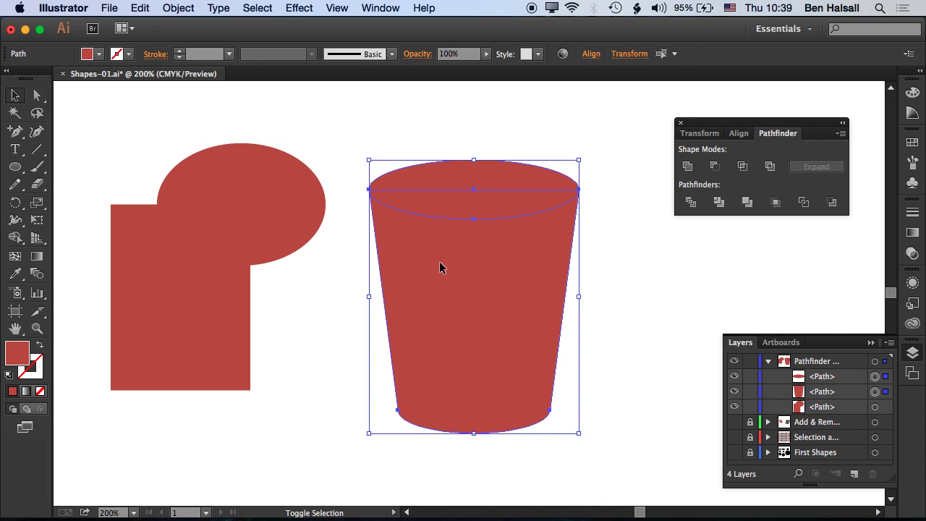
click(687, 167)
click(638, 215)
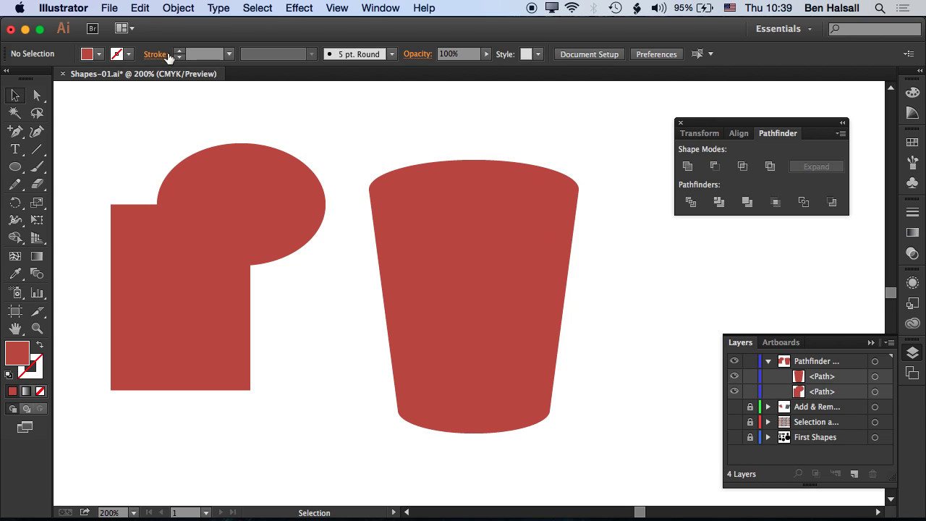
Paste the ellipse copy in place, shrink it slightly, and set it on the cup's top.
click(138, 9)
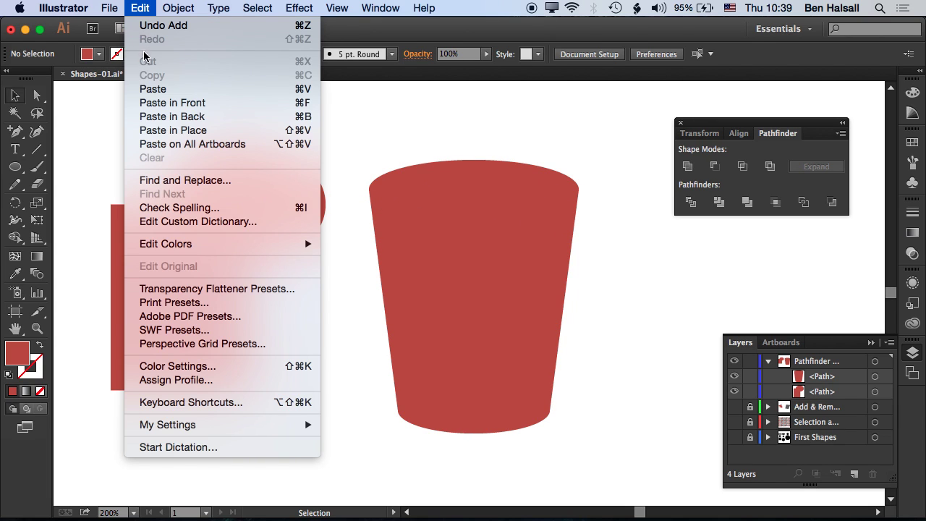
click(165, 130)
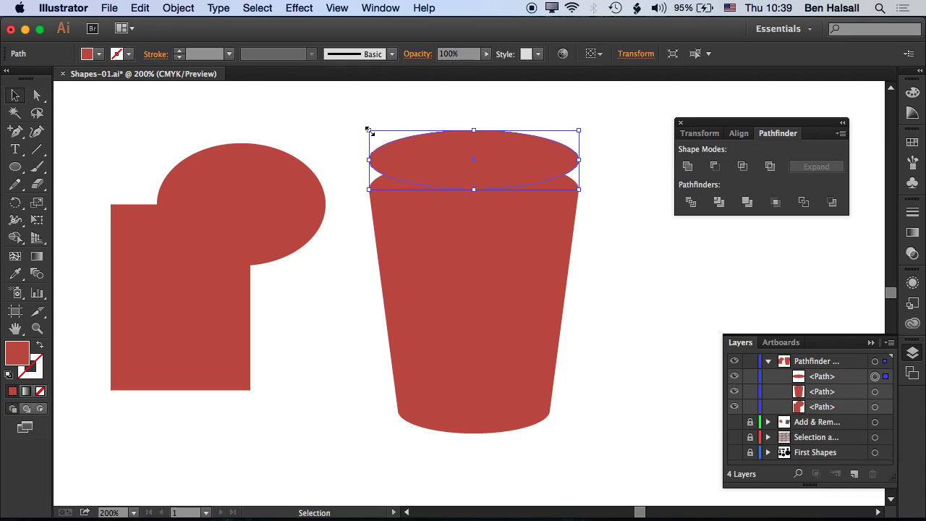
mouse_move(368, 130)
mouse_down()
mouse_move(380, 136)
mouse_move(370, 133)
mouse_up()
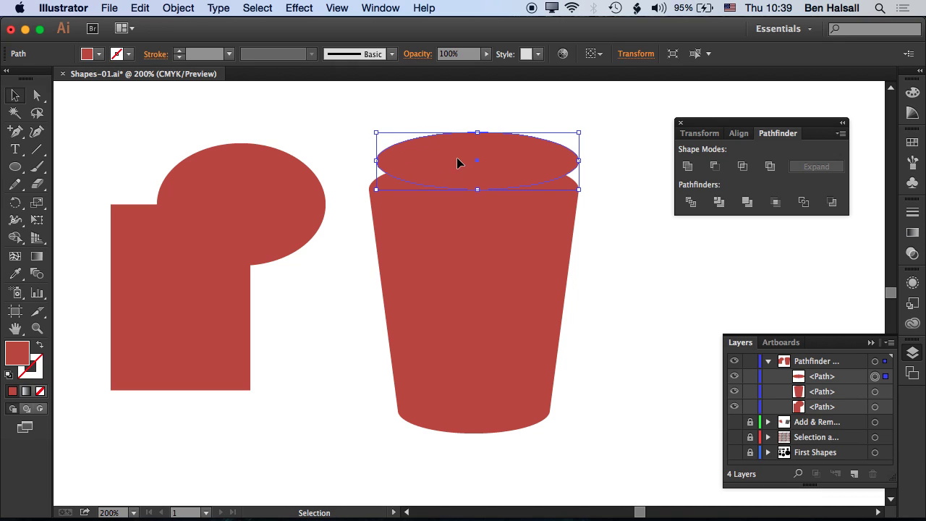
drag(471, 157, 470, 186)
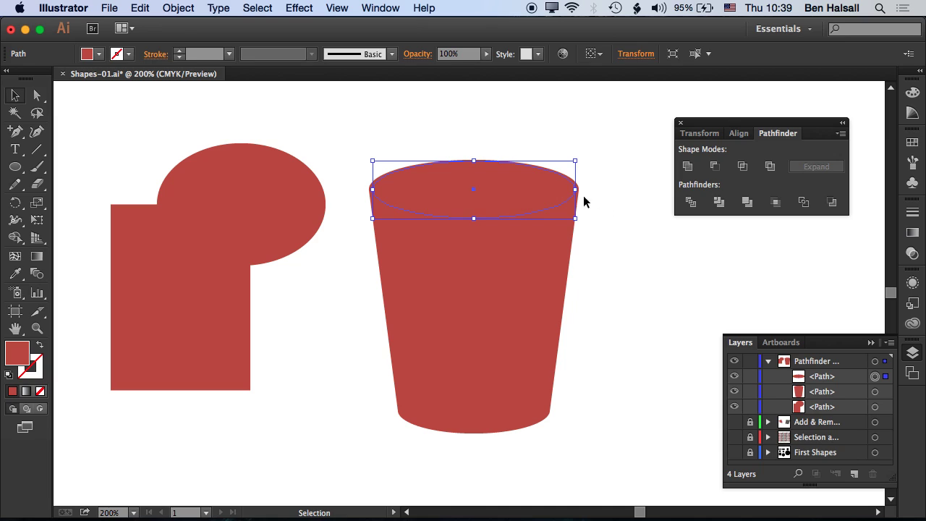
Give the rim ellipse a darker red fill (C17 M77 Y68 K44).
click(913, 94)
drag(782, 163, 811, 161)
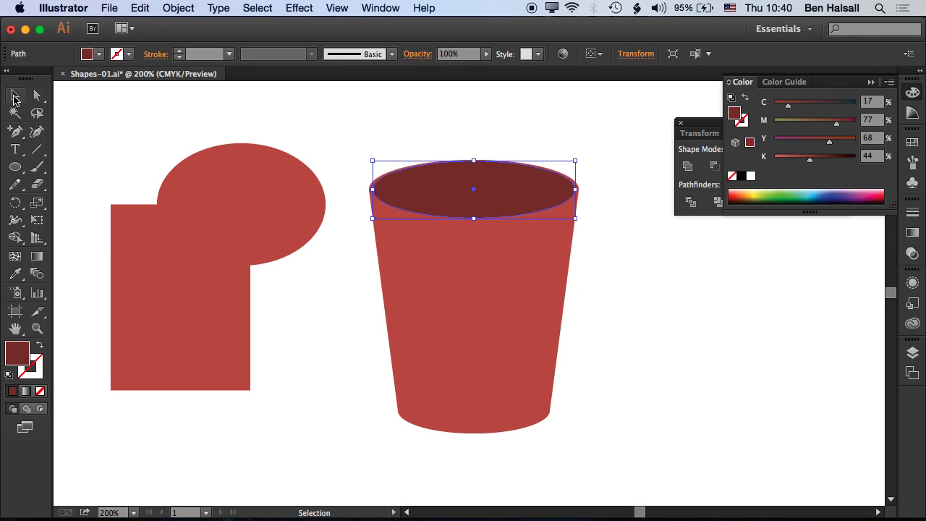
click(459, 138)
click(489, 207)
key(super+shift+a)
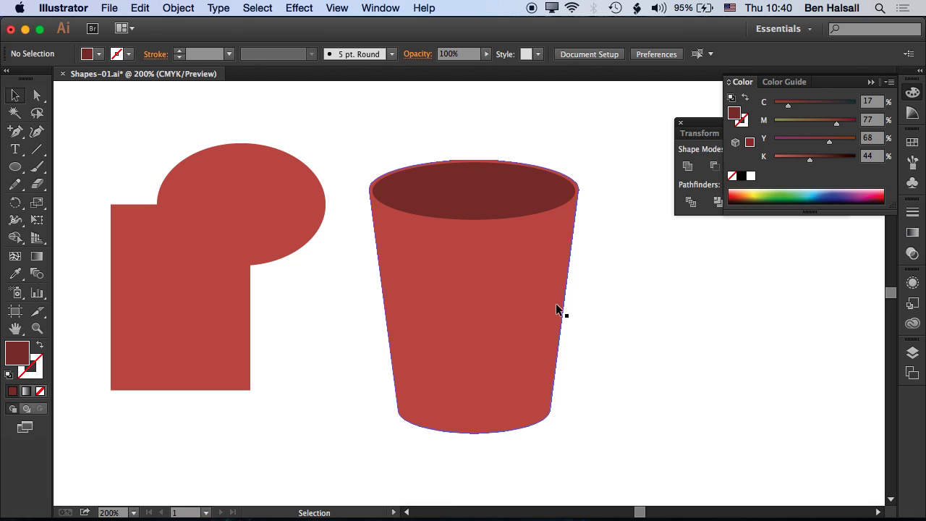
Draw five overlapping ellipses beside the cup to form a cloud outline.
key(l)
drag(530, 329, 248, 217)
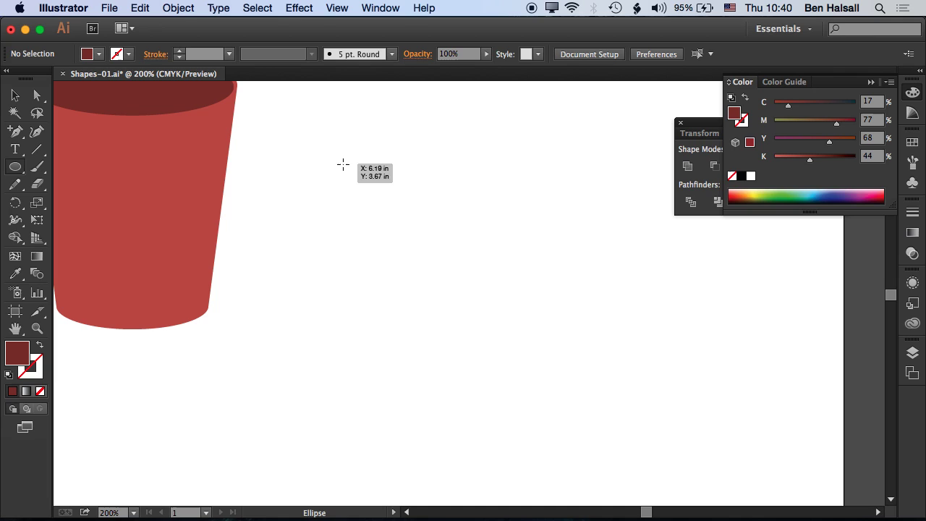
drag(343, 165, 511, 218)
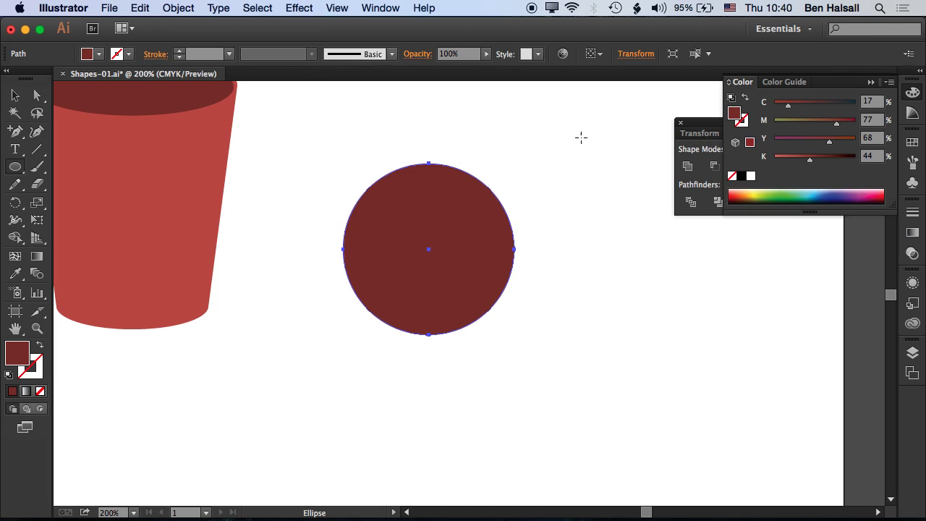
drag(429, 227, 570, 126)
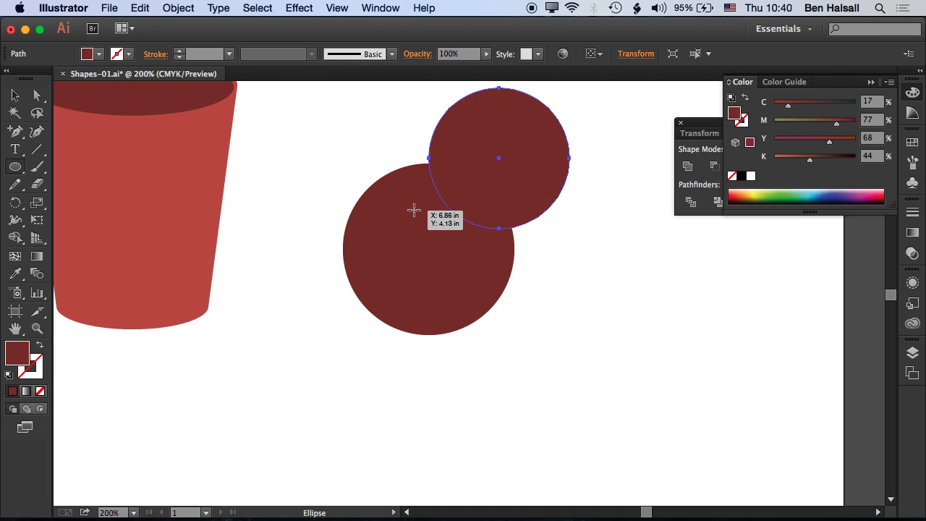
drag(424, 208, 603, 366)
drag(486, 174, 691, 322)
drag(521, 205, 640, 138)
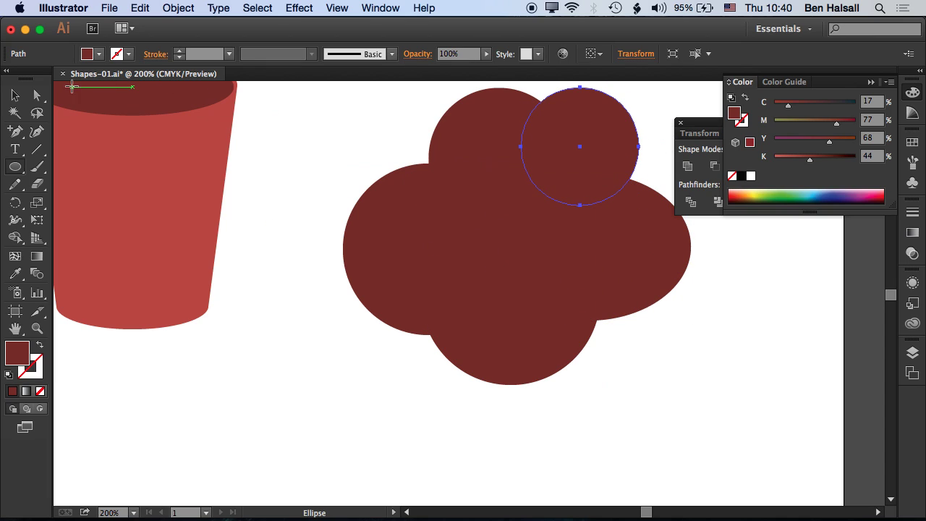
Select all five ellipses and merge them with Pathfinder Unite.
key(v)
drag(353, 128, 660, 358)
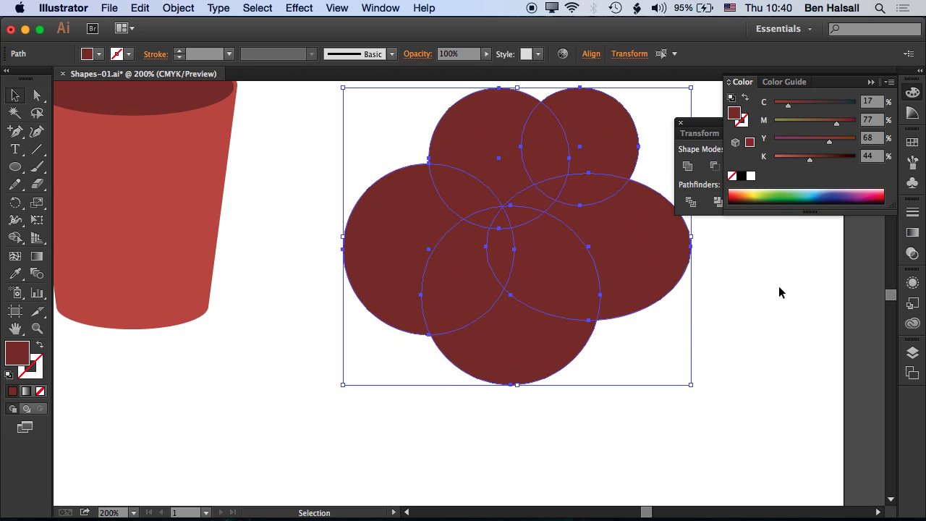
click(691, 138)
click(692, 166)
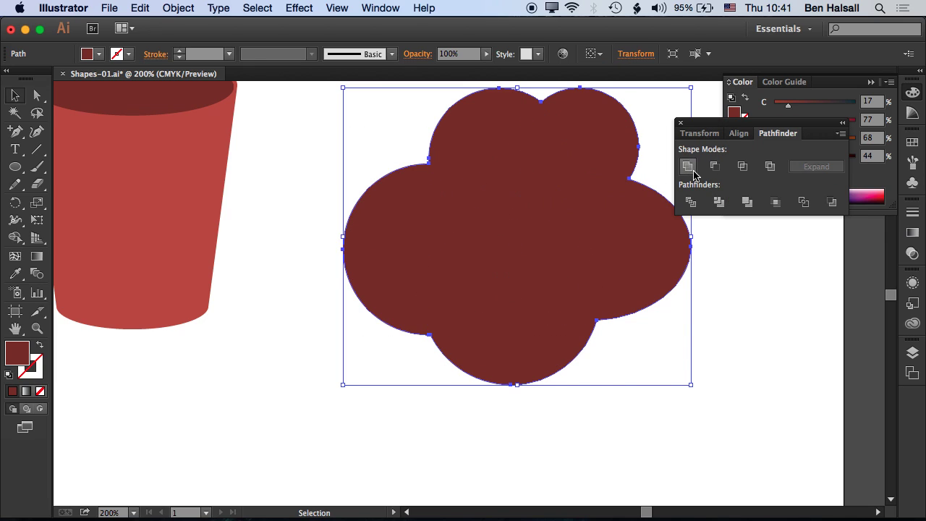
Set the cloud's fill to light grey C0 M0 Y0 K15.
click(831, 89)
drag(830, 142, 774, 144)
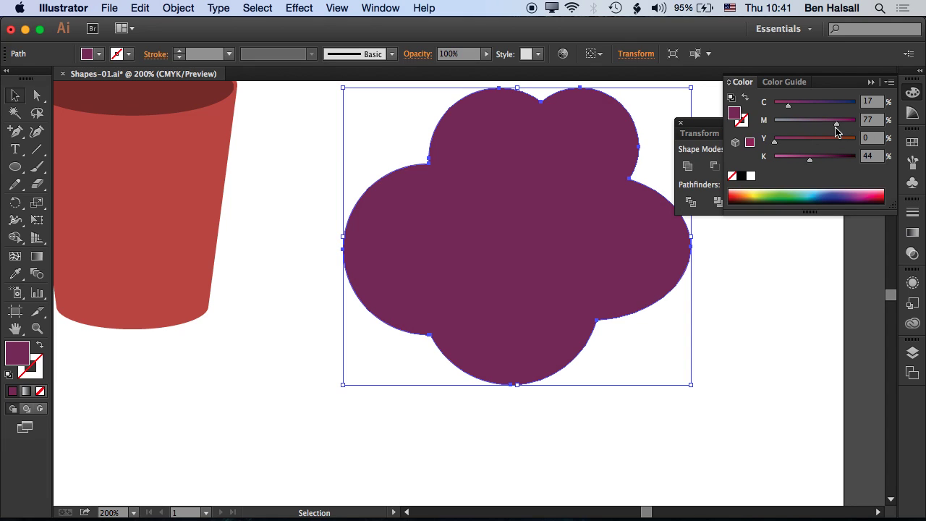
drag(837, 126, 764, 132)
drag(811, 165, 788, 161)
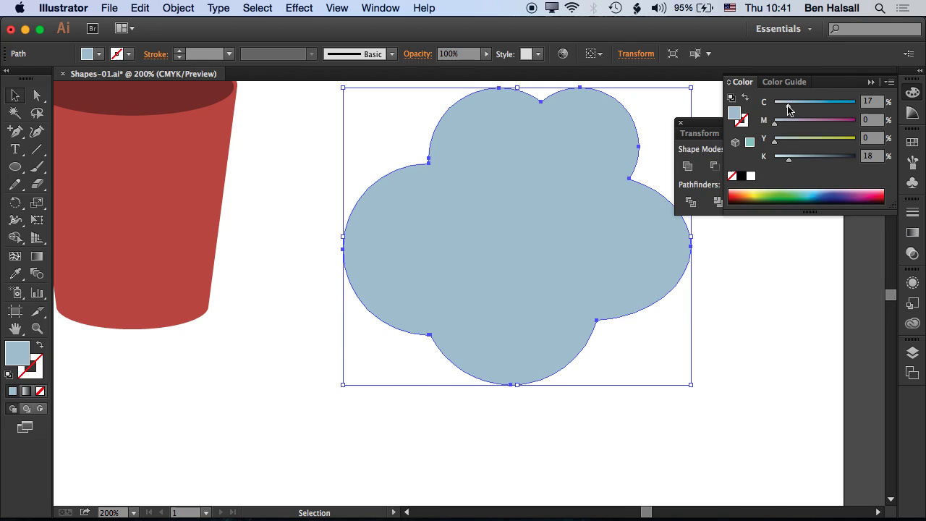
drag(788, 102, 764, 108)
drag(790, 160, 787, 159)
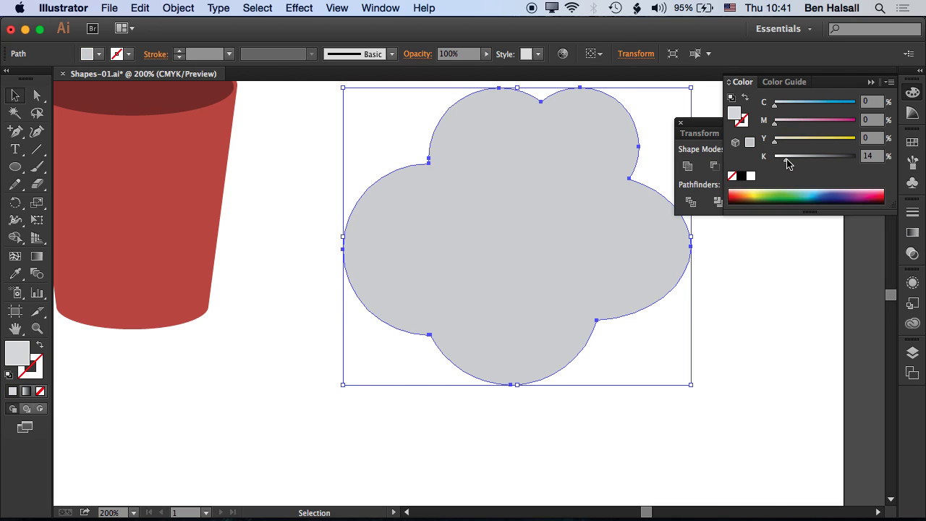
Fit the artboard in view and move the grey cloud up to the top.
key(super)
key(super+0)
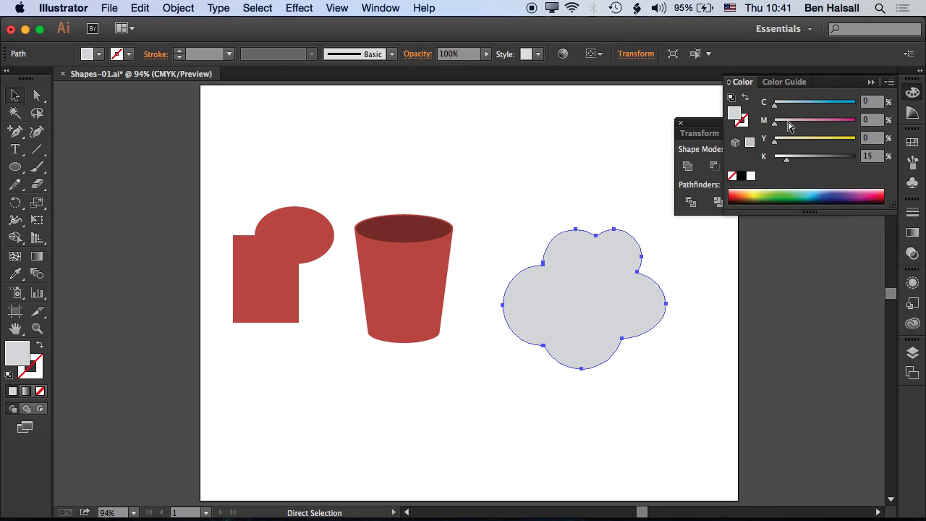
key(v)
click(608, 219)
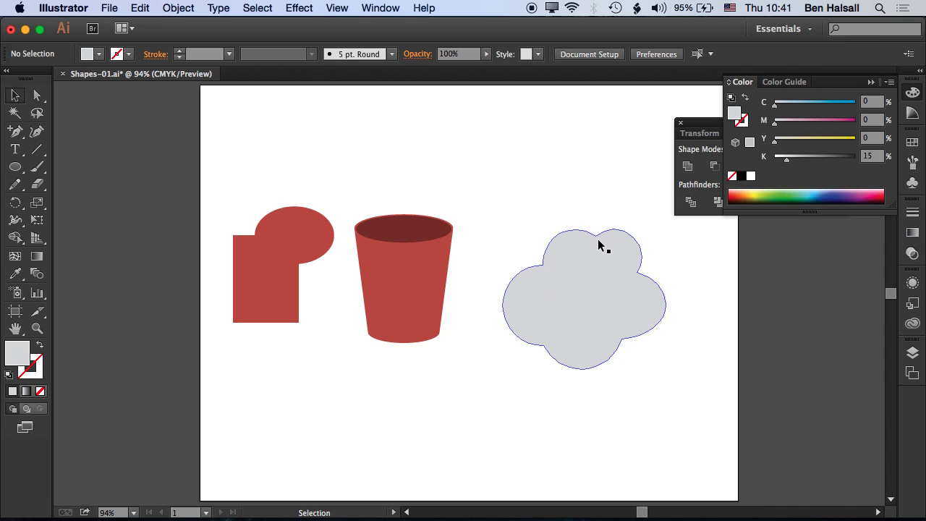
drag(583, 294, 562, 178)
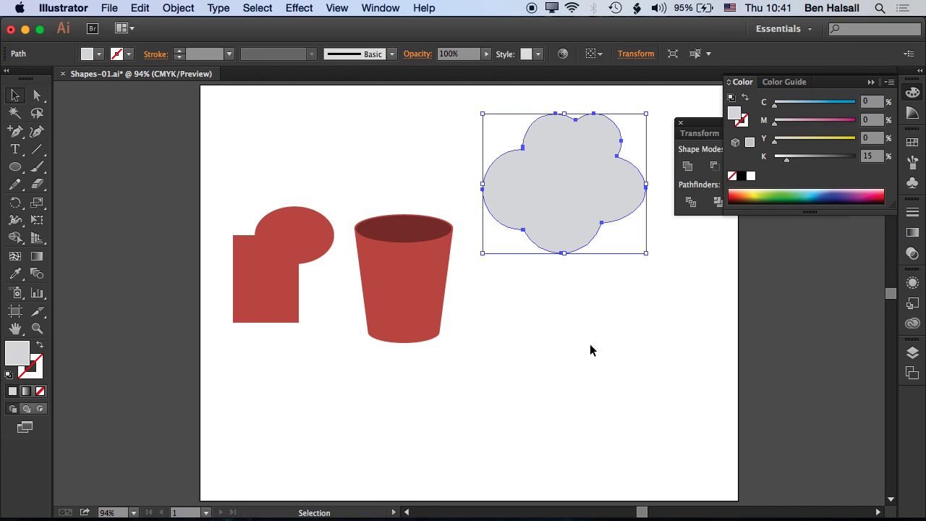
Draw a circle below the cloud and fill it pink by adding magenta.
key(l)
key(shift+super+F9)
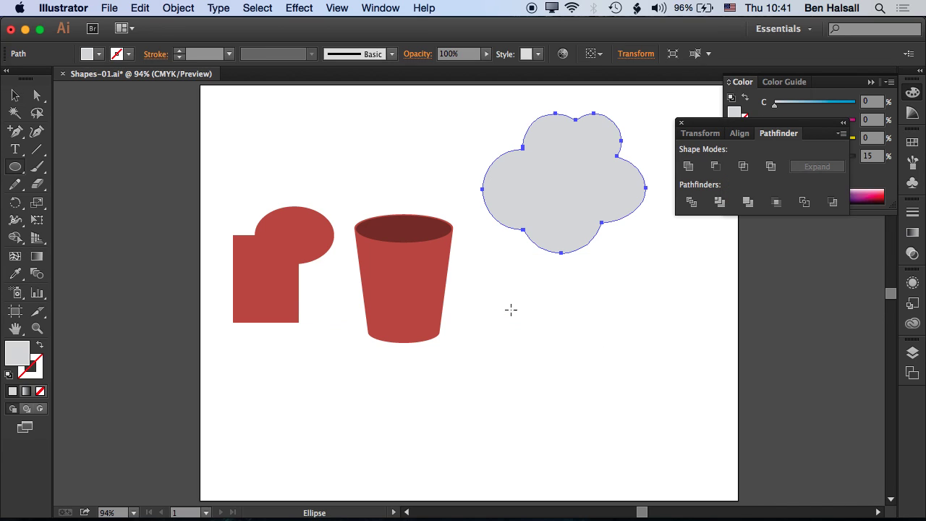
drag(505, 301, 589, 385)
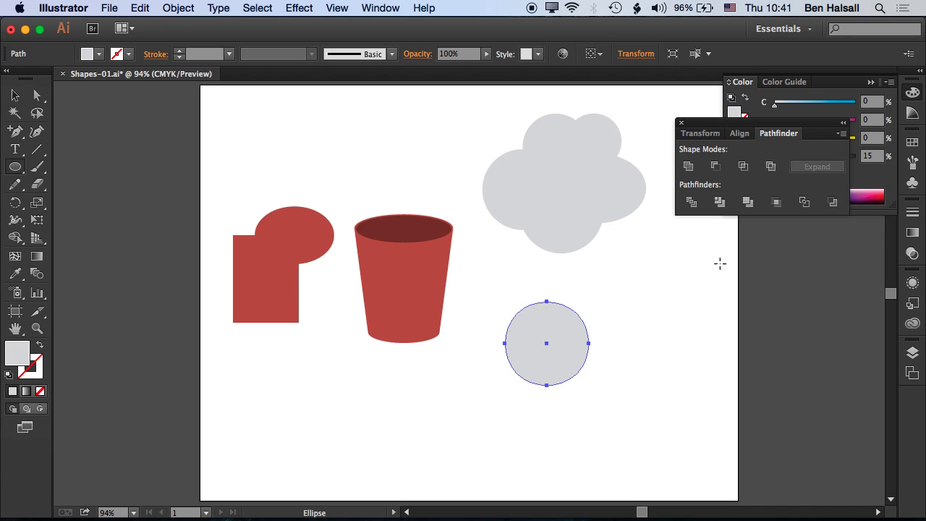
click(836, 93)
drag(794, 125, 826, 125)
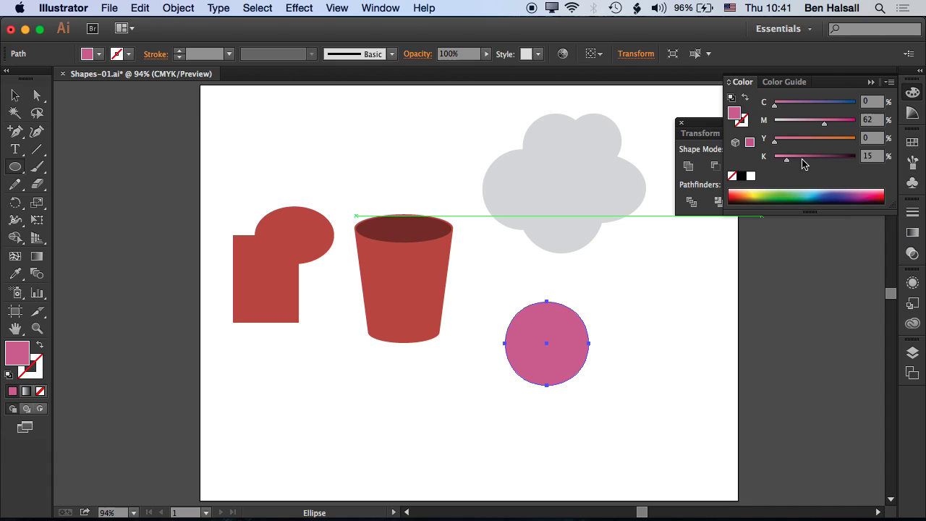
Alt-drag an overlapping copy of the pink circle and Unite both circles.
click(18, 100)
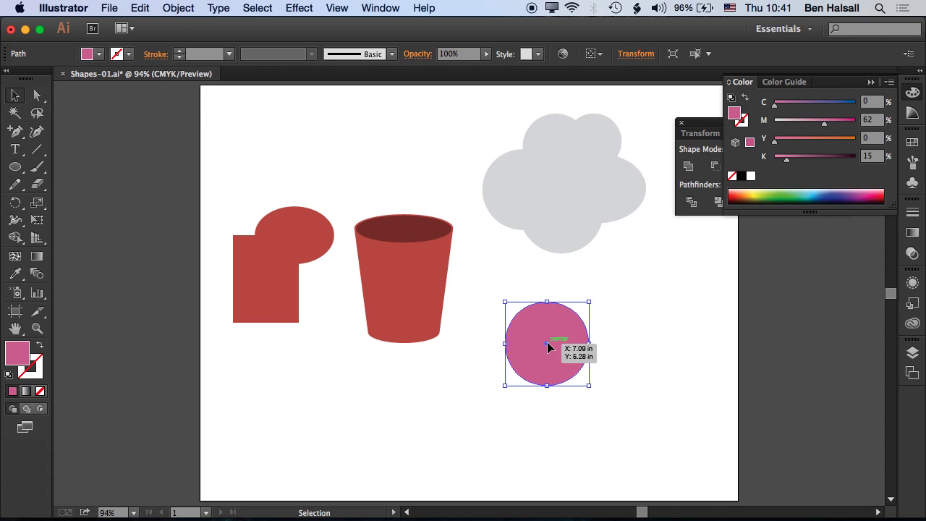
drag(556, 349, 634, 352)
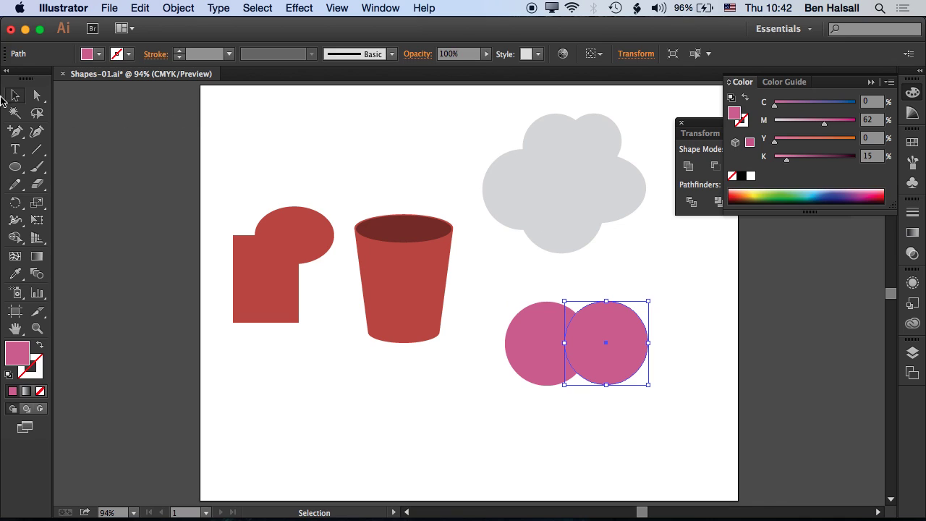
shift+click(547, 350)
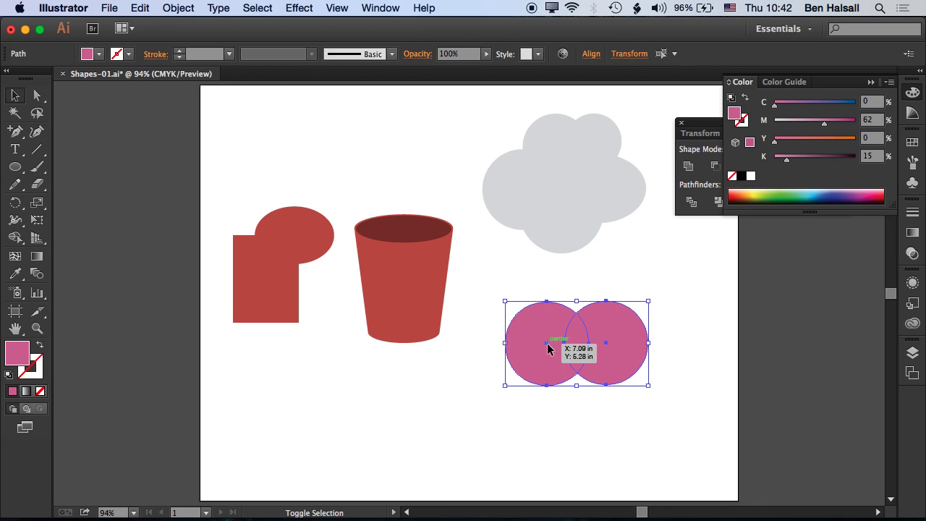
click(688, 165)
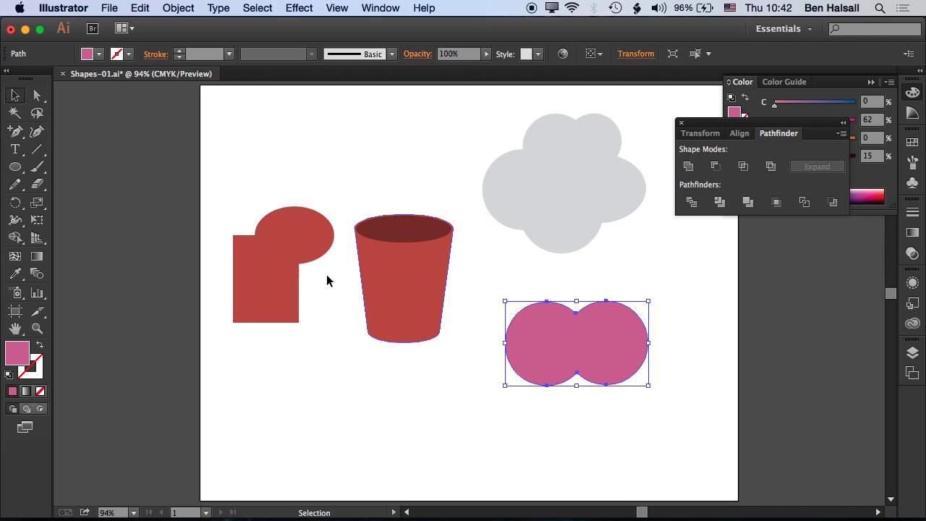
Delete the two bottom anchors and pull the bottom point down into a heart tip.
click(15, 134)
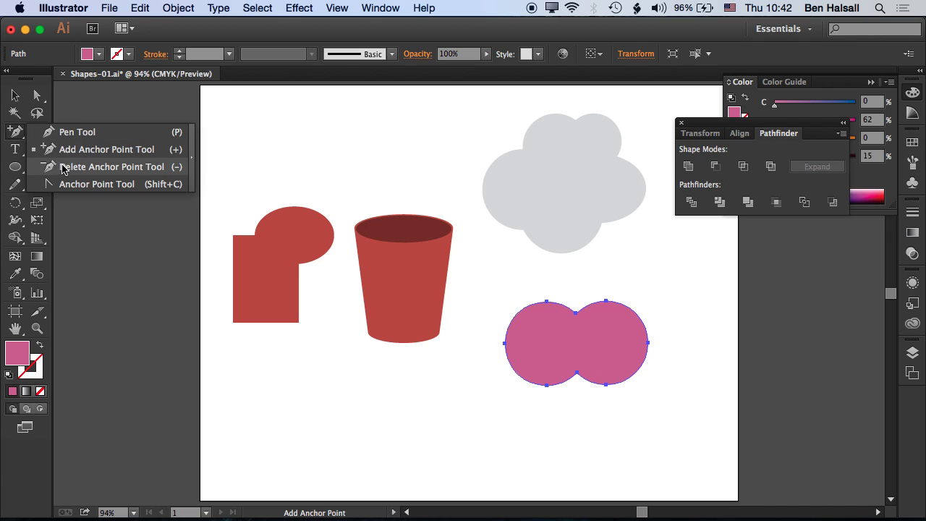
click(63, 167)
click(548, 386)
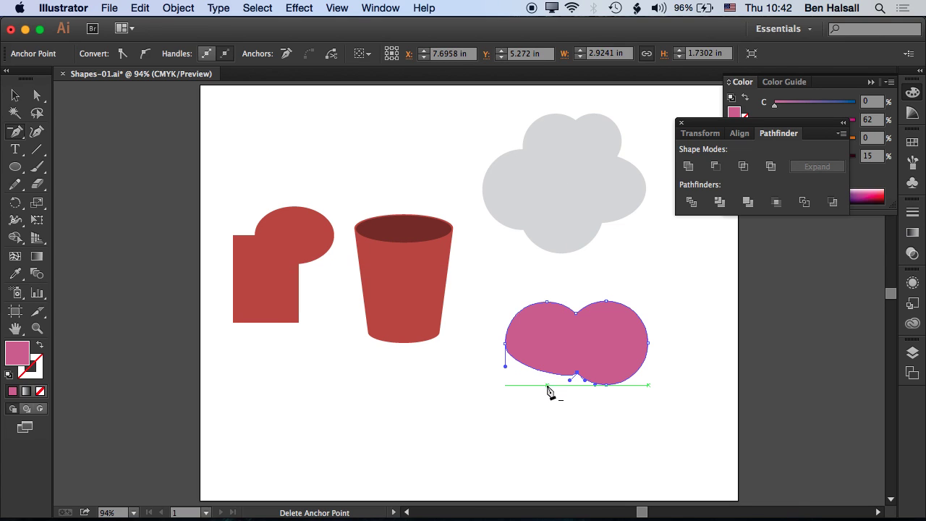
click(607, 385)
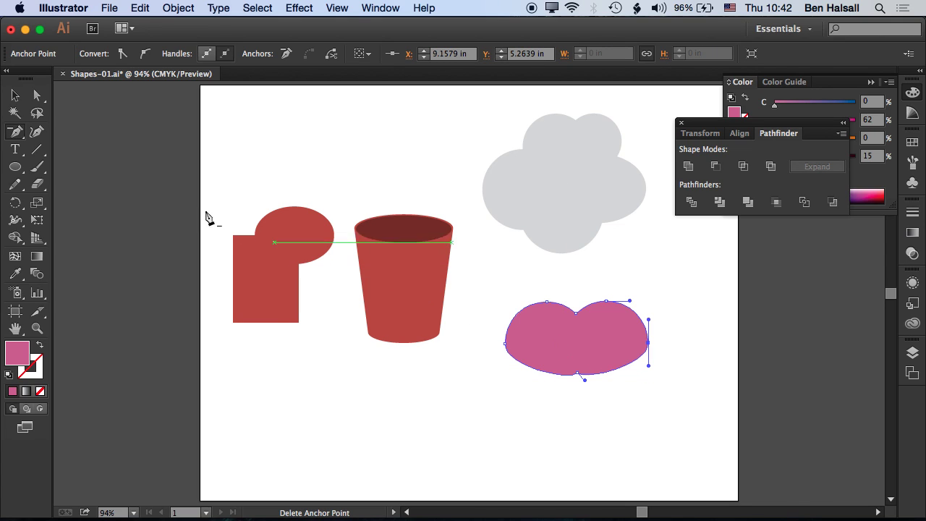
click(37, 95)
drag(578, 373, 579, 454)
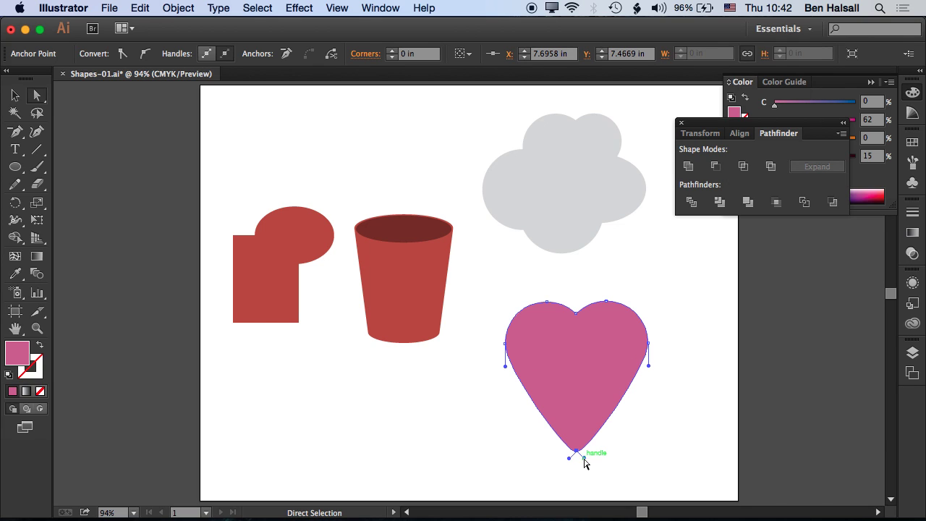
click(640, 472)
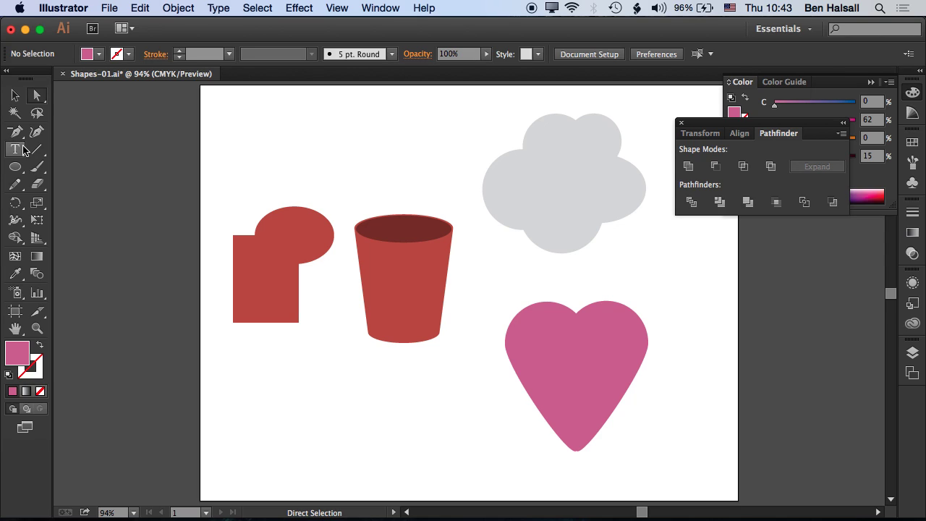
click(18, 152)
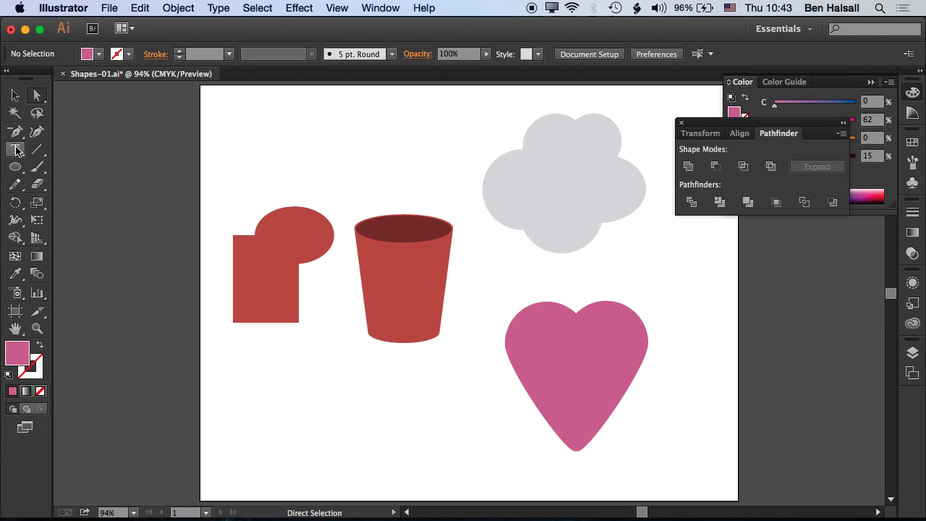